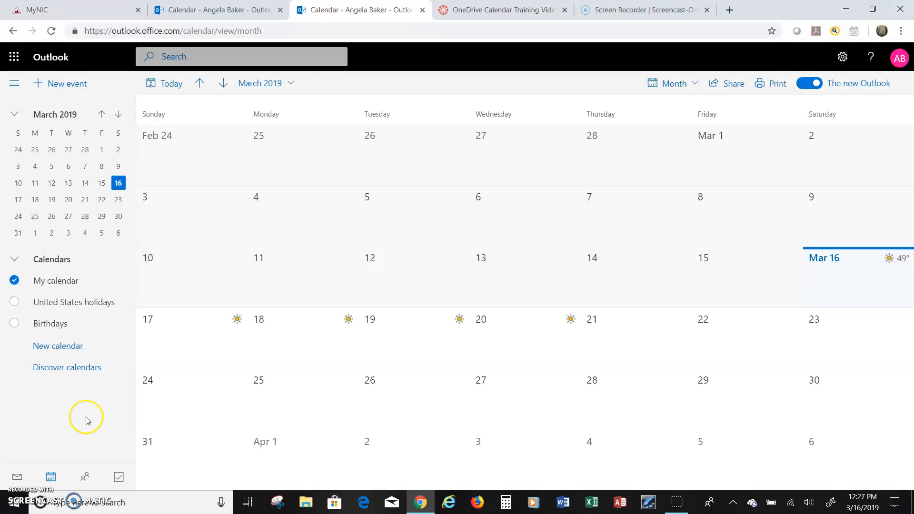
- Start a new event for March 16, 1:00–1:30 PM, titled Birthday from the suggestion list
{"action": "left_click", "coordinate": [82, 417]}
{"action": "left_click", "coordinate": [53, 86]}
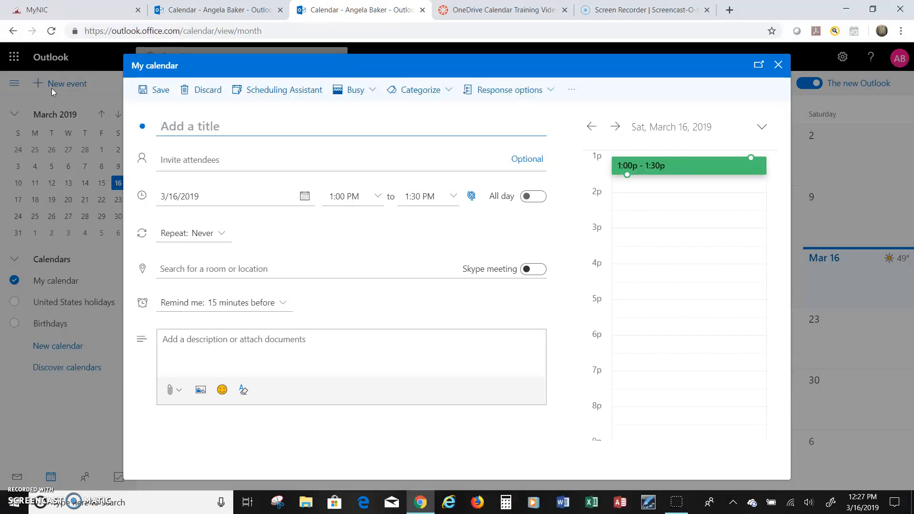
{"action": "left_click", "coordinate": [52, 88]}
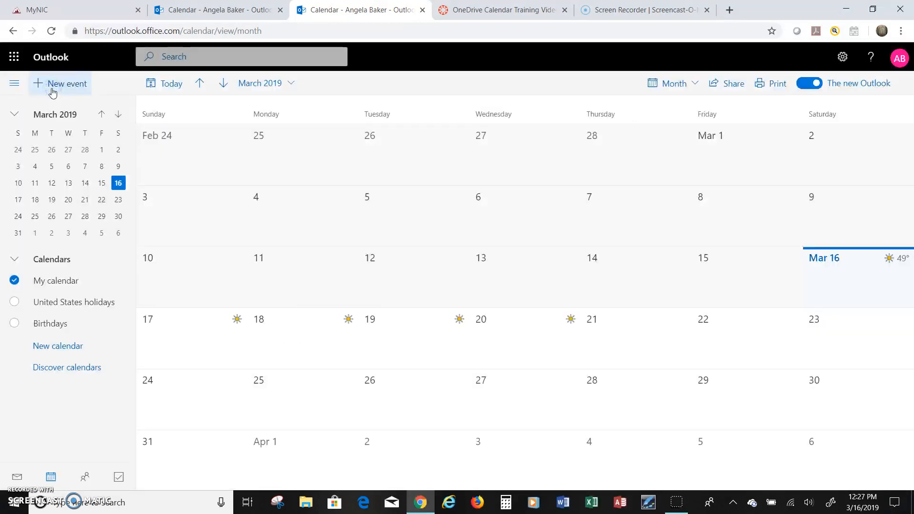
{"action": "left_click", "coordinate": [52, 88]}
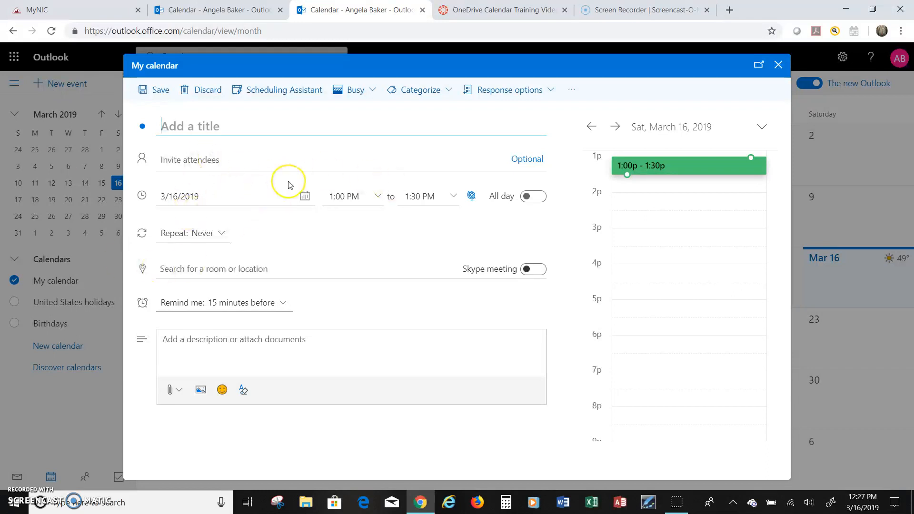
{"action": "type", "text": "Bir"}
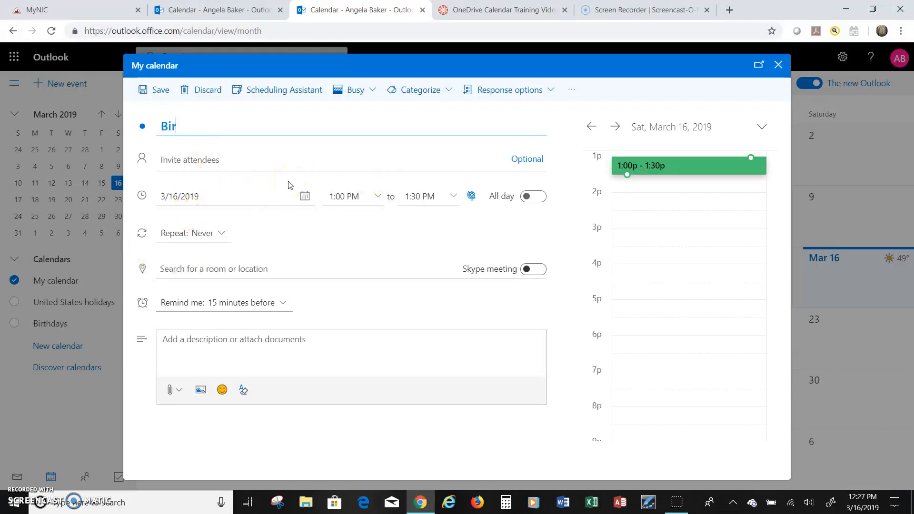
{"action": "key", "text": "BackSpace"}
{"action": "key", "text": "BackSpace"}
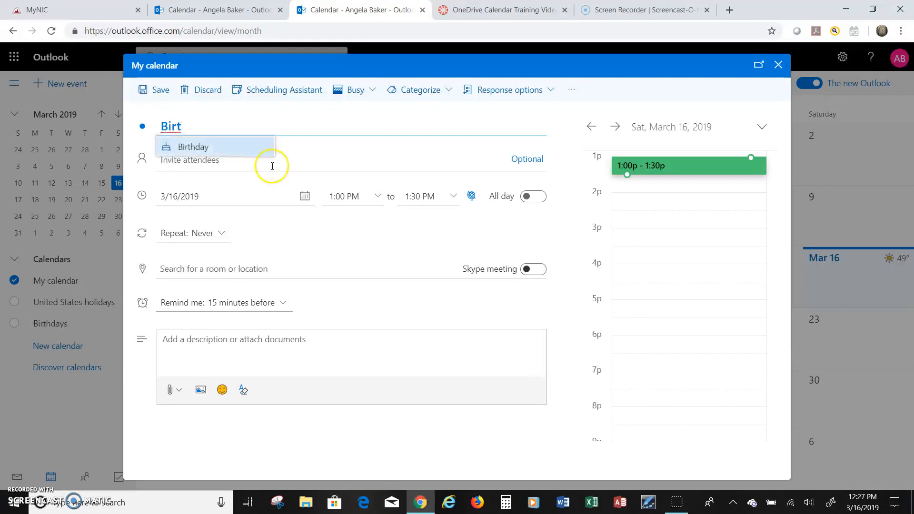
{"action": "left_click", "coordinate": [184, 151]}
- Search for an attendee by name, then clear the unmatched entry from the field
{"action": "left_click", "coordinate": [248, 157]}
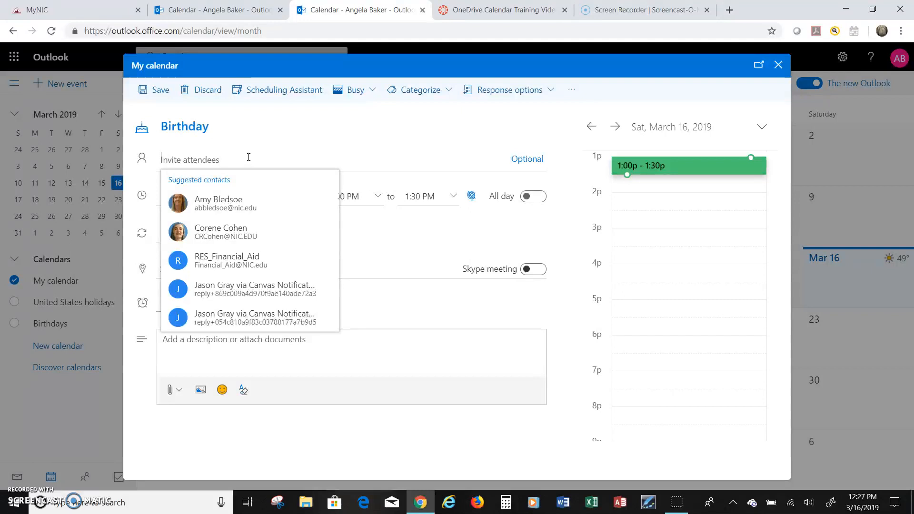
{"action": "type", "text": "Elizath"}
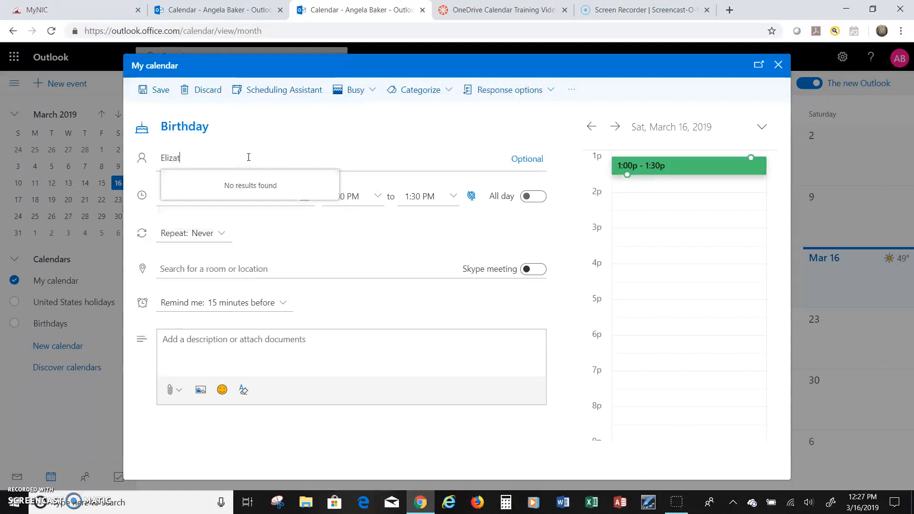
{"action": "key", "text": "BackSpace"}
{"action": "key", "text": "BackSpace"}
{"action": "key", "text": "BackSpace"}
{"action": "key", "text": "BackSpace"}
{"action": "key", "text": "BackSpace"}
{"action": "key", "text": "BackSpace"}
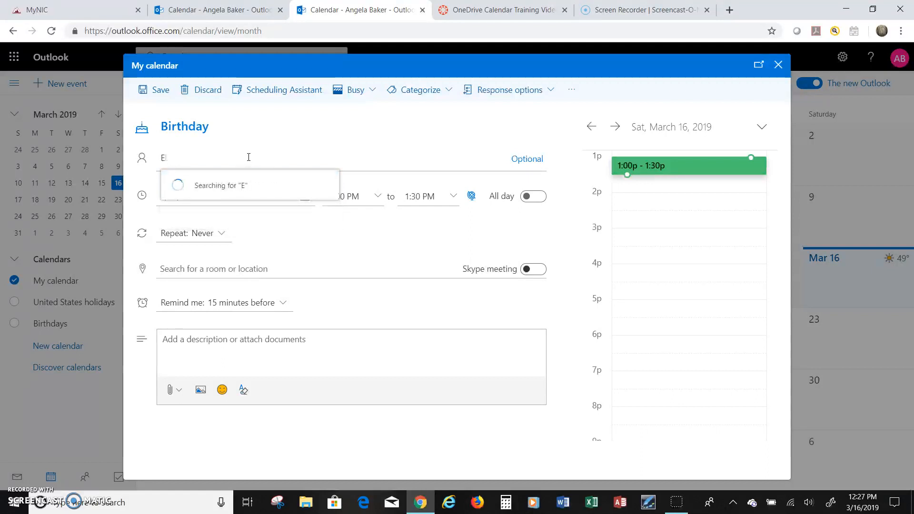
{"action": "key", "text": "BackSpace"}
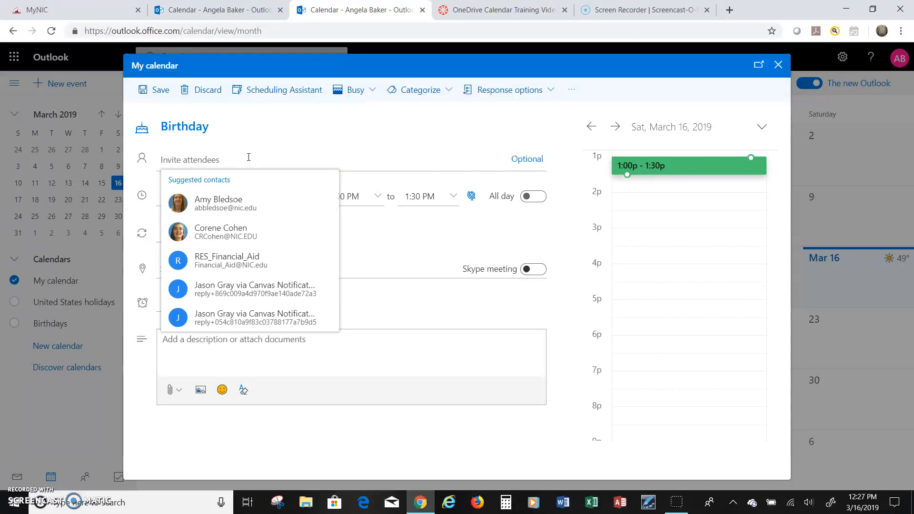
- Invite one suggested contact as required and another as optional attendee
{"action": "left_click", "coordinate": [229, 205]}
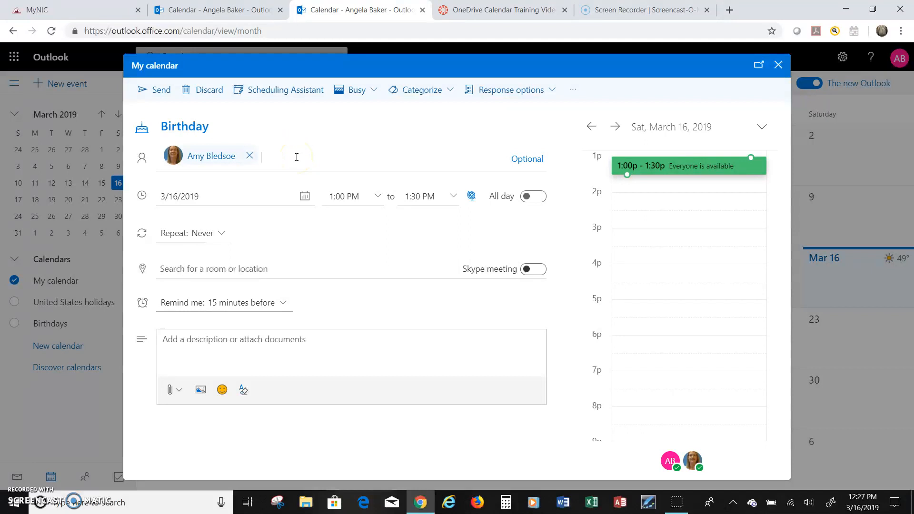
{"action": "left_click", "coordinate": [526, 159]}
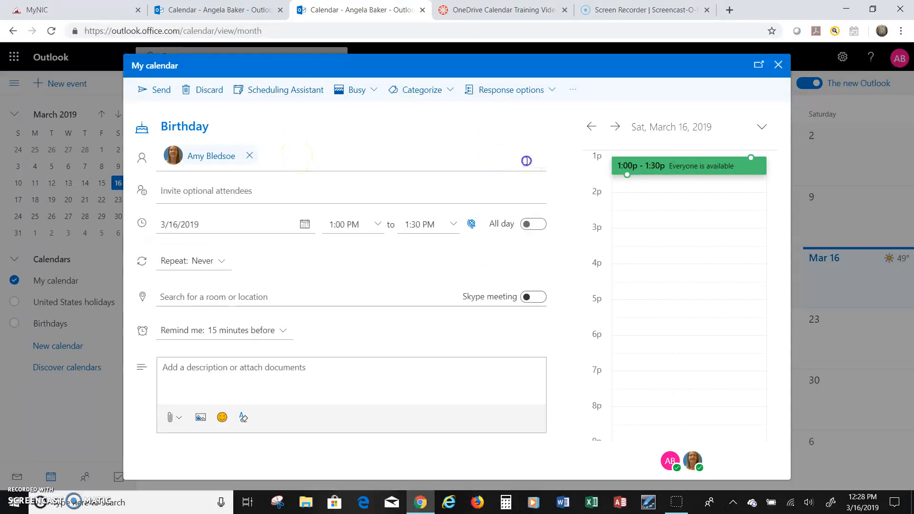
{"action": "left_click", "coordinate": [203, 192]}
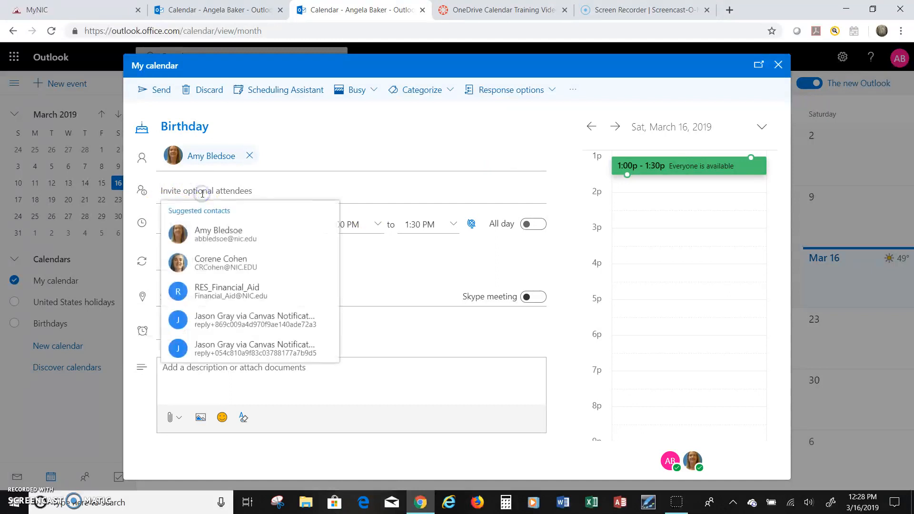
{"action": "left_click", "coordinate": [255, 258]}
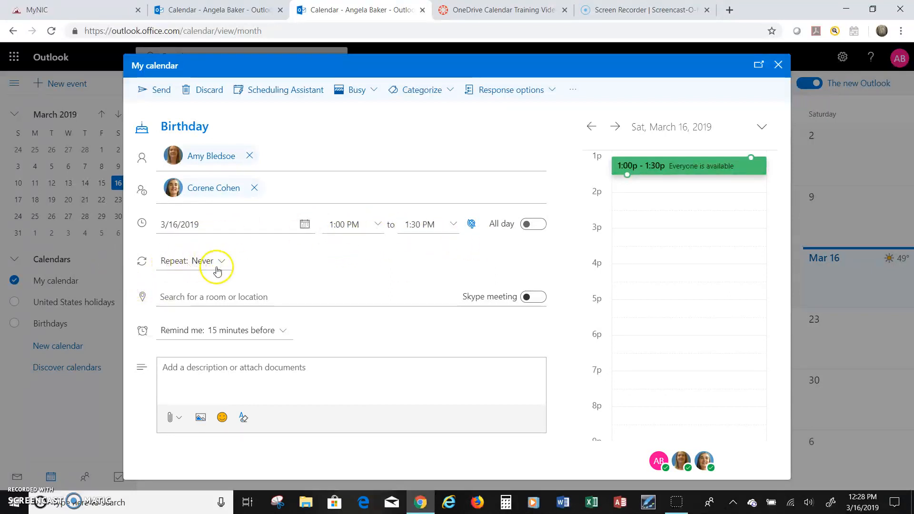
- Look up a room for the location, dismiss the suggestions, and move to the description
{"action": "left_click", "coordinate": [228, 296]}
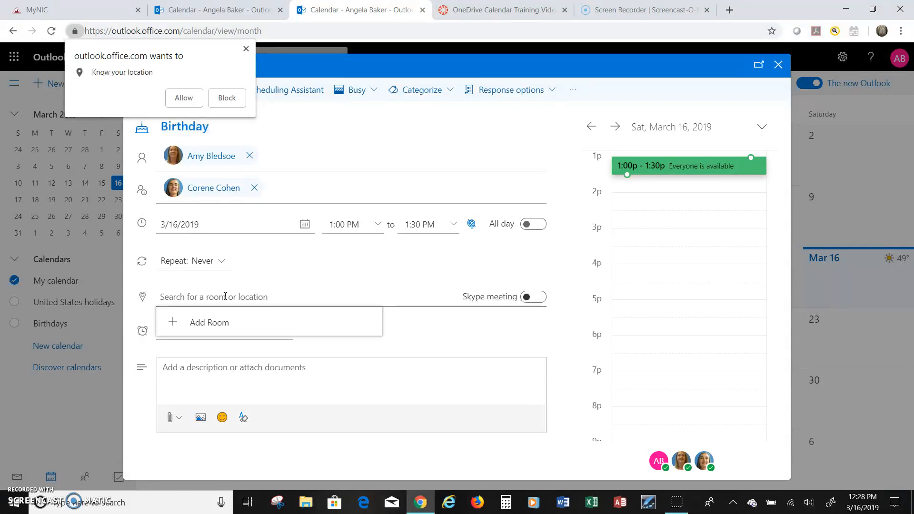
{"action": "left_click", "coordinate": [211, 321]}
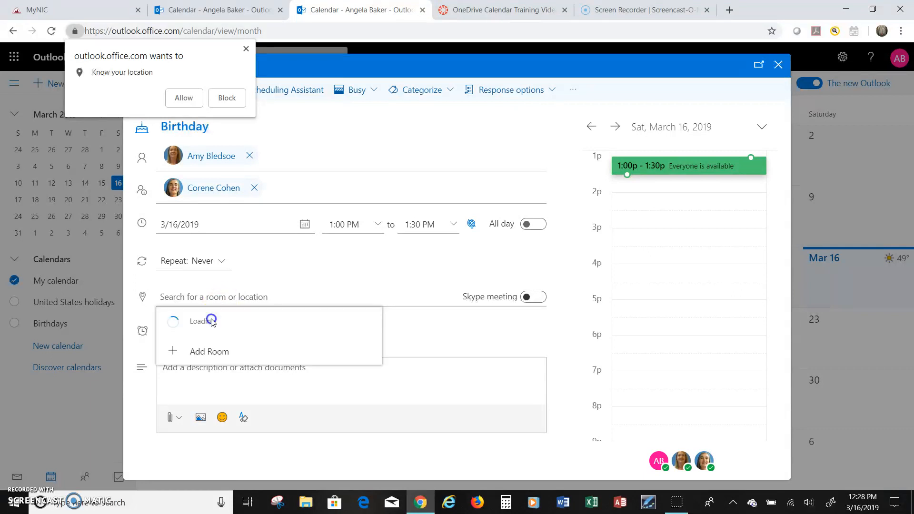
{"action": "left_click", "coordinate": [258, 301]}
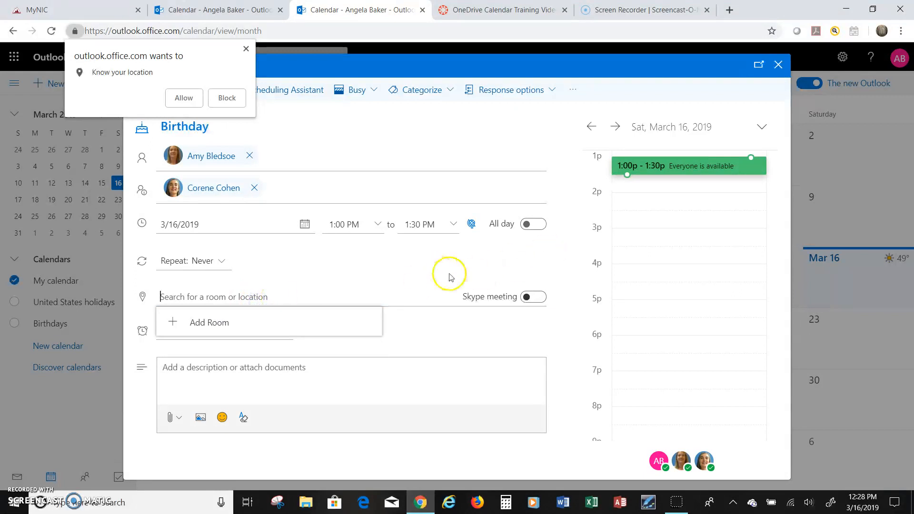
{"action": "left_click", "coordinate": [430, 273]}
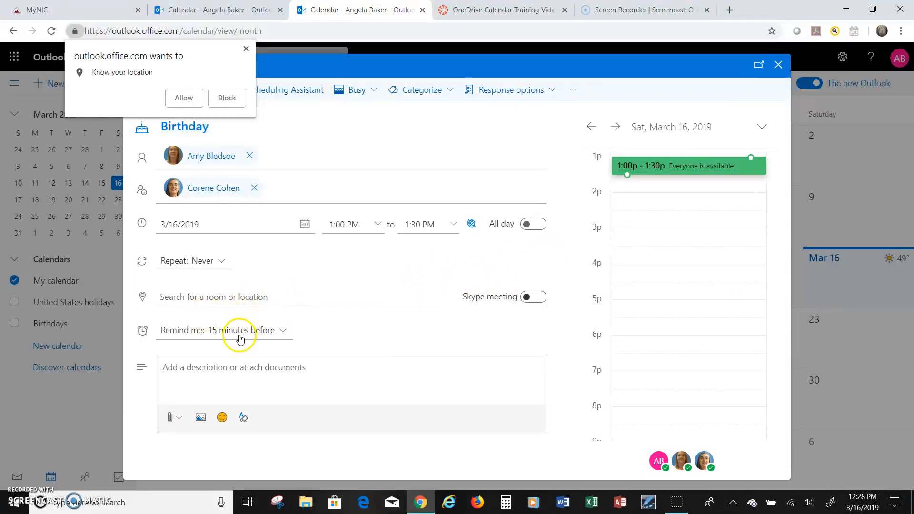
{"action": "left_click", "coordinate": [272, 384]}
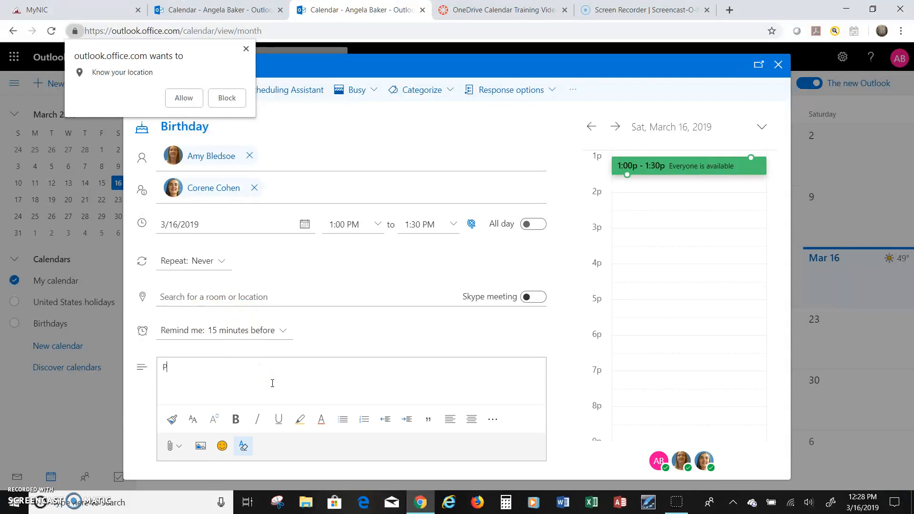
- Enter the description 'Please join us to celebrate this birthday' and dismiss the browser location prompt
{"action": "type", "text": "Please join us to celebrate this bi"}
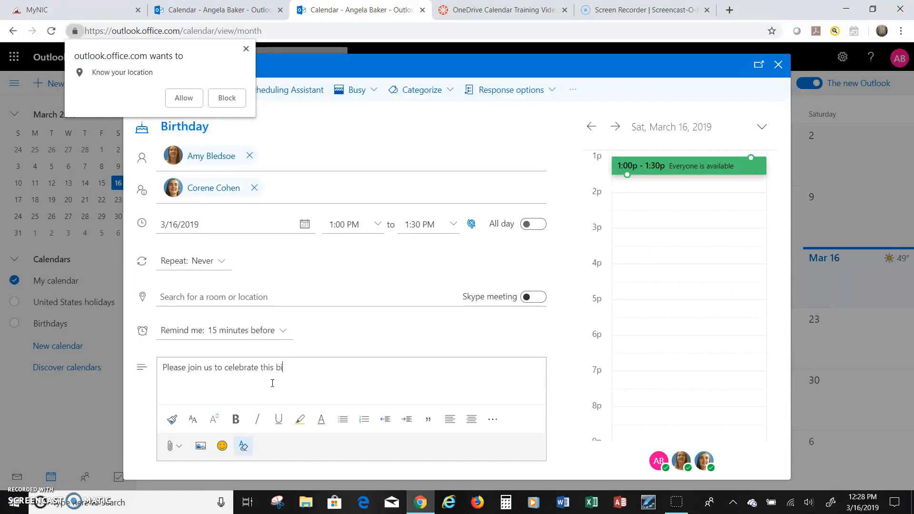
{"action": "type", "text": "rthday"}
{"action": "left_click", "coordinate": [246, 49]}
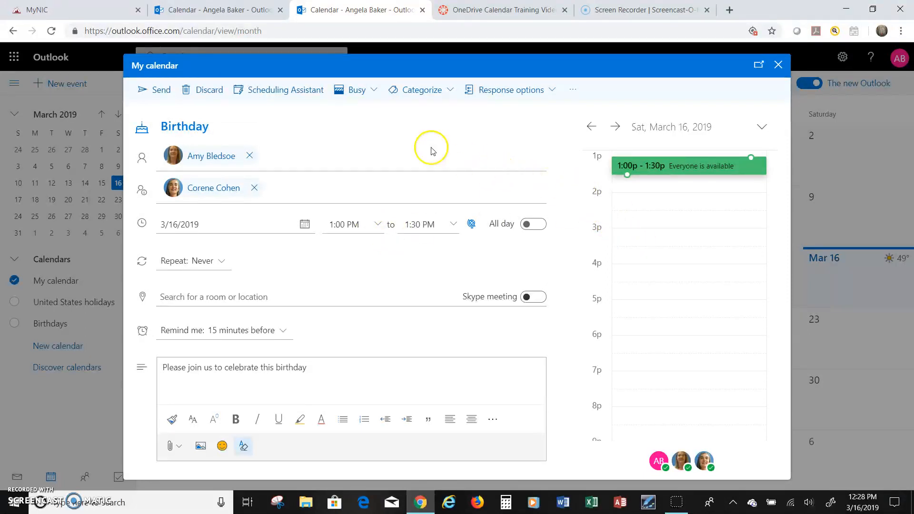
- Remove both attendees, close the form, and confirm discarding the Birthday draft
{"action": "left_click", "coordinate": [249, 156]}
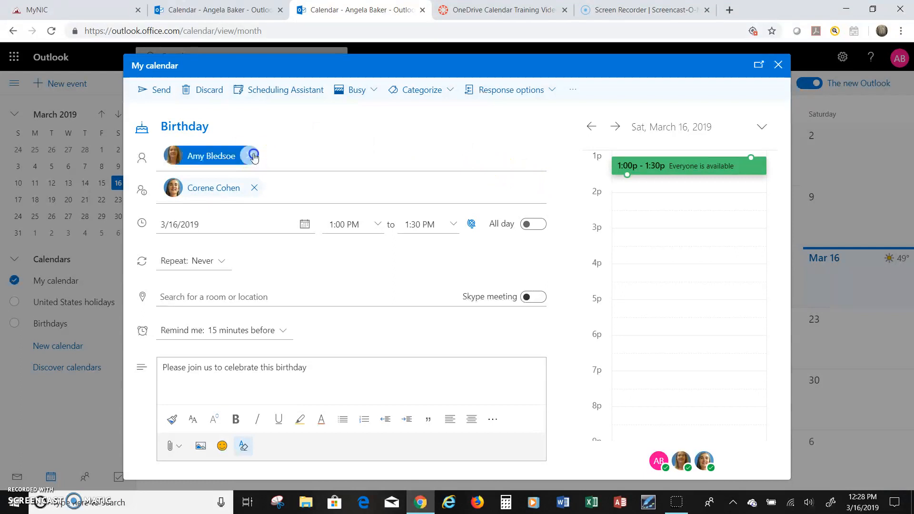
{"action": "left_click", "coordinate": [252, 189]}
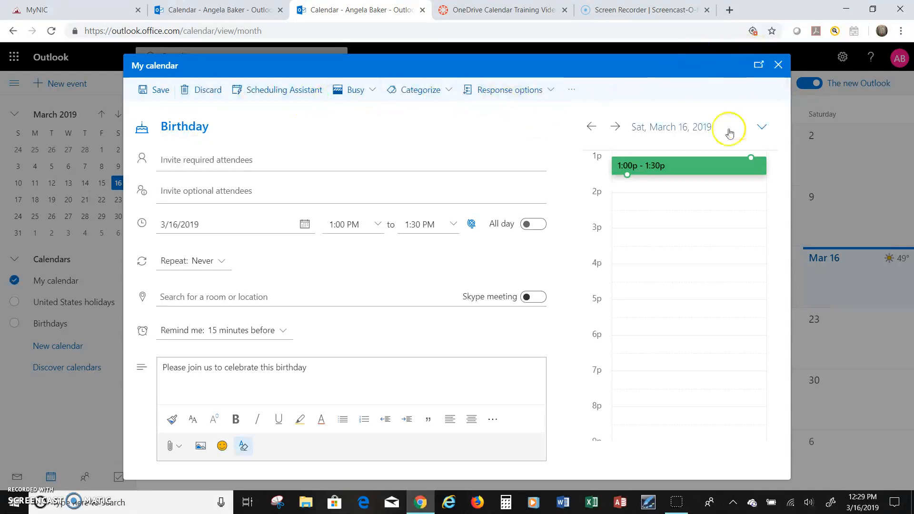
{"action": "left_click", "coordinate": [782, 65]}
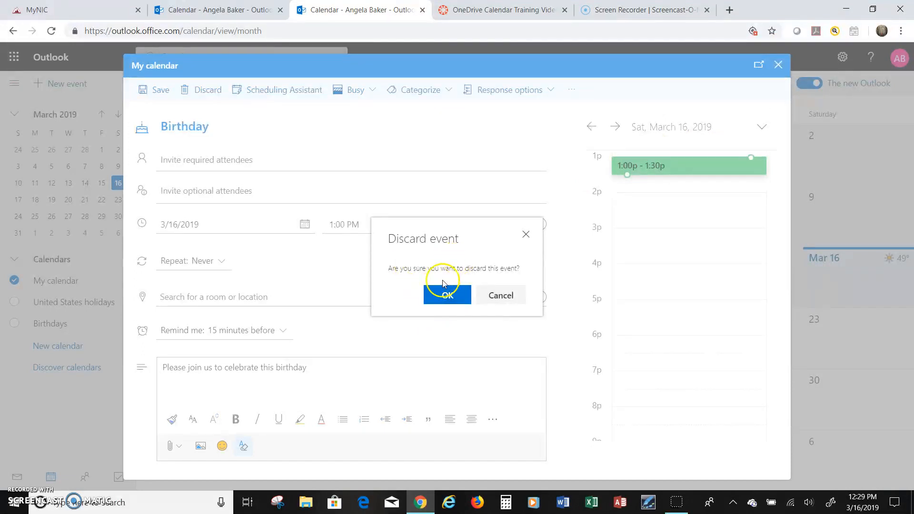
{"action": "left_click", "coordinate": [448, 295]}
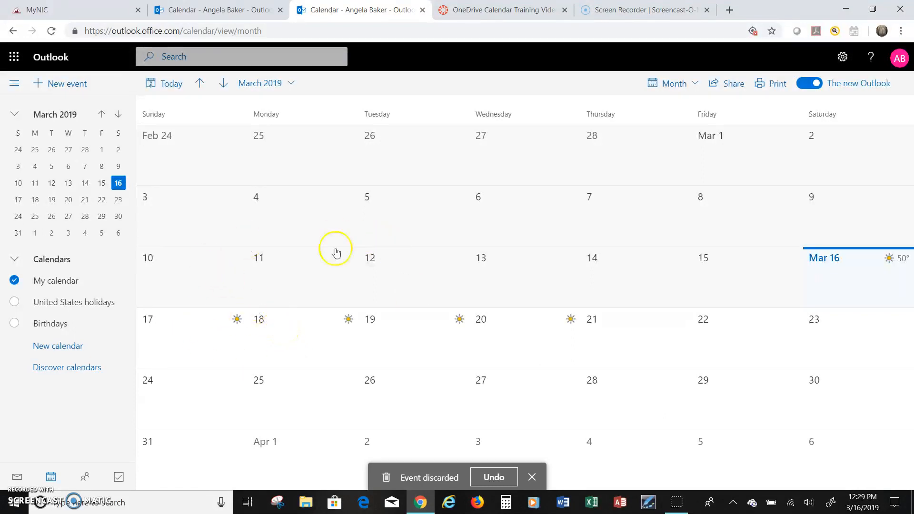
- Create a new event titled 'birthday' on March 16, 1:00–1:30 PM, and save it
{"action": "left_click", "coordinate": [75, 82]}
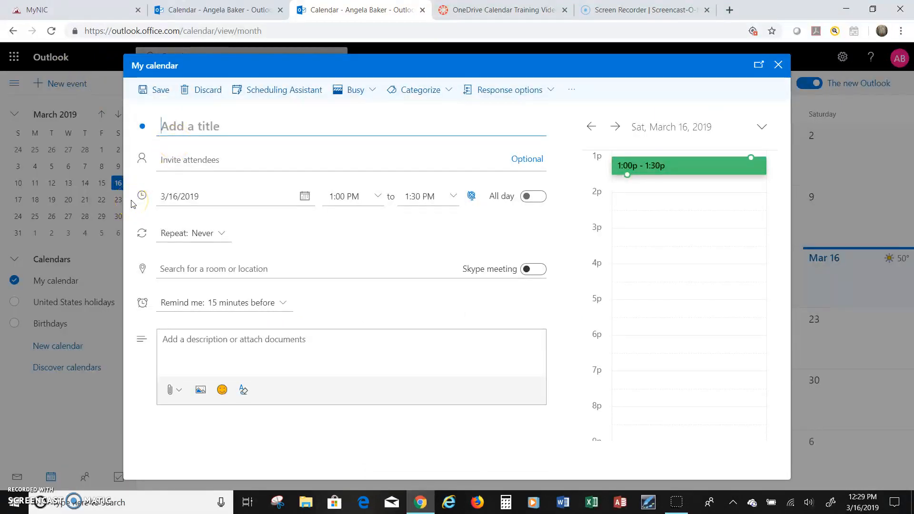
{"action": "type", "text": "bir"}
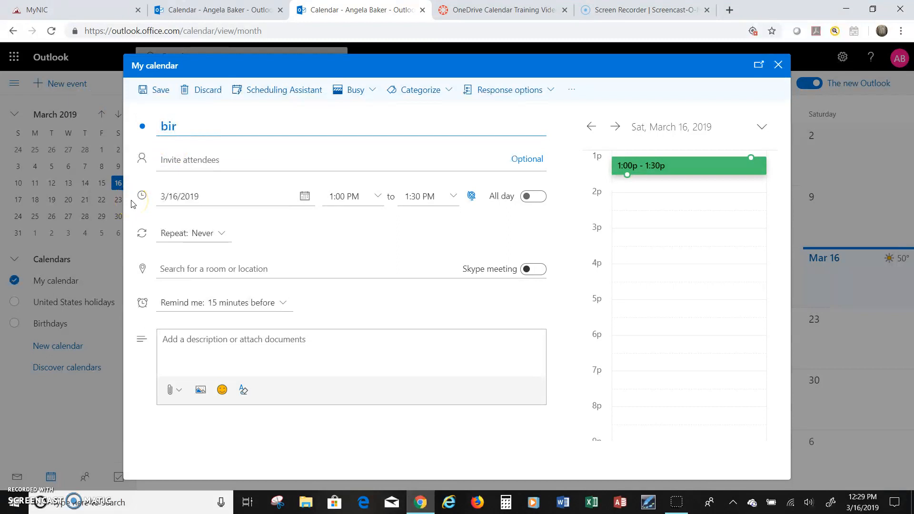
{"action": "type", "text": "thday"}
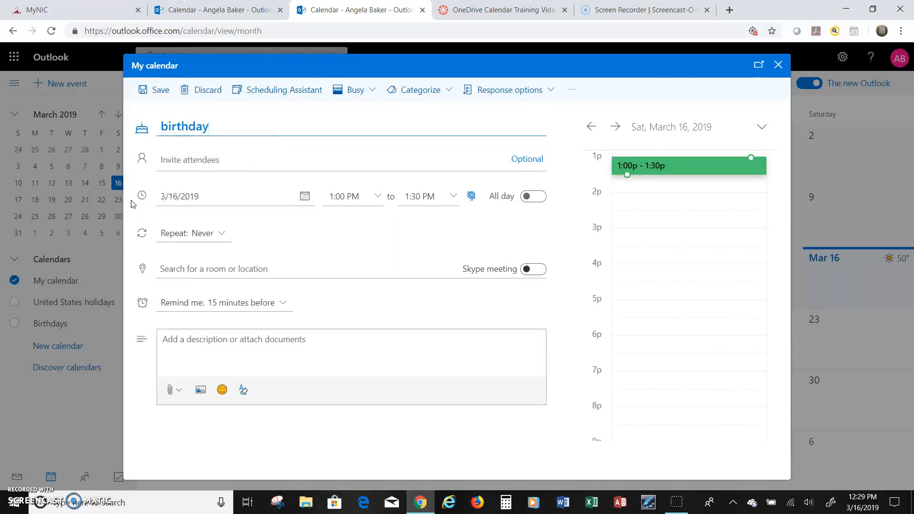
{"action": "left_click", "coordinate": [153, 86]}
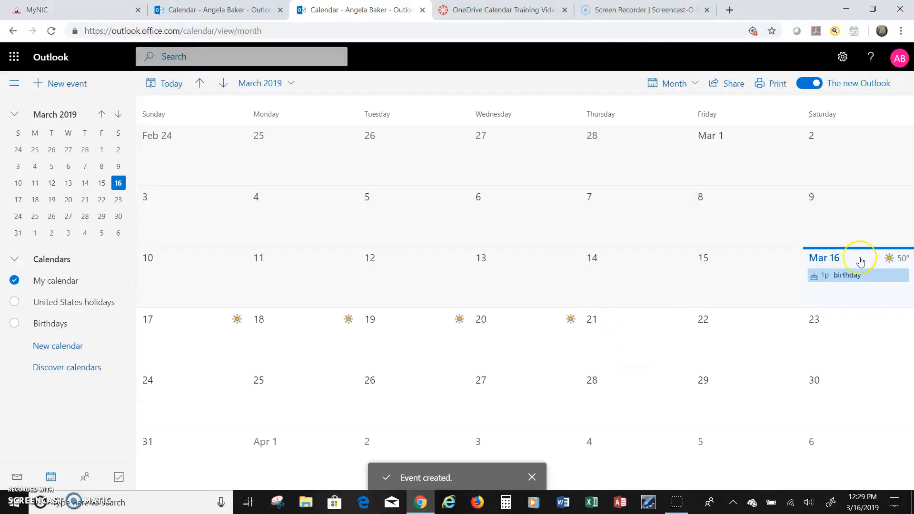
- Open the birthday event in edit mode, then leave it without changes
{"action": "mouse_move", "coordinate": [839, 282]}
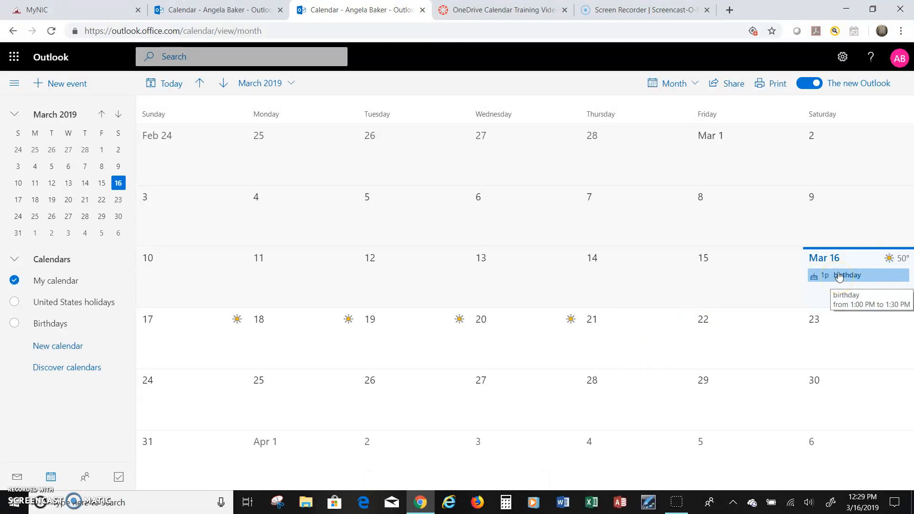
{"action": "left_click", "coordinate": [839, 276]}
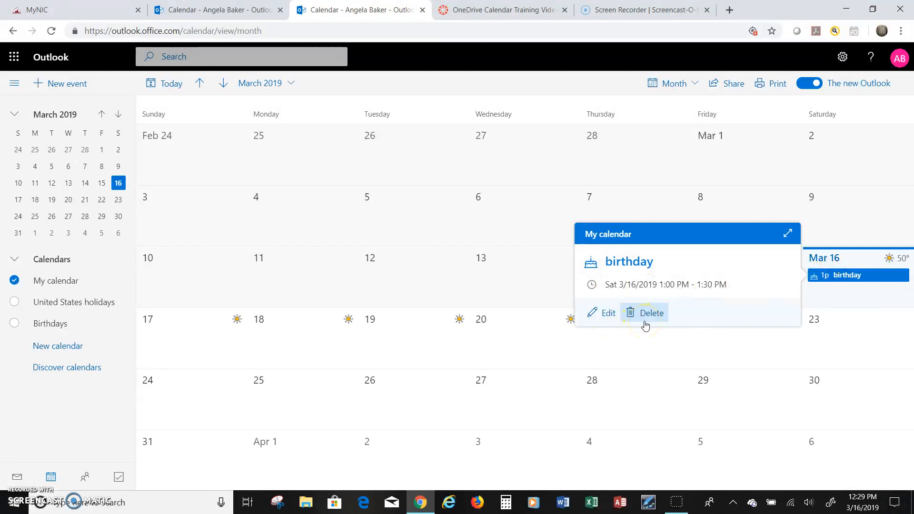
{"action": "left_click", "coordinate": [605, 314]}
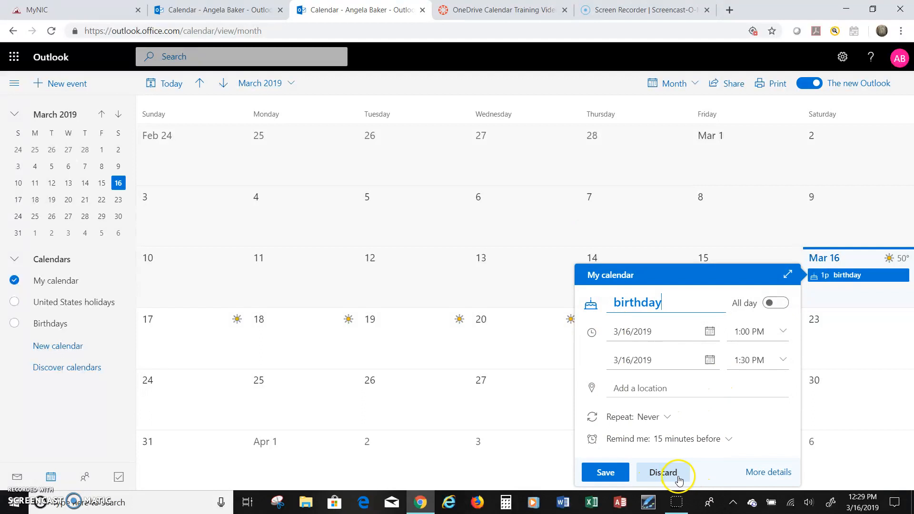
{"action": "left_click", "coordinate": [663, 473]}
- Delete the birthday event, confirming the prompt, and collapse the Calendars list
{"action": "left_click", "coordinate": [856, 282]}
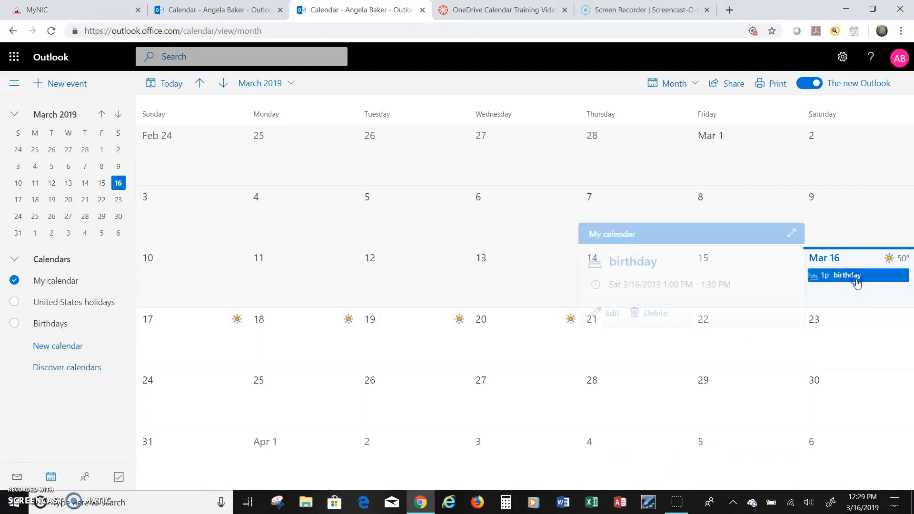
{"action": "left_click", "coordinate": [649, 317]}
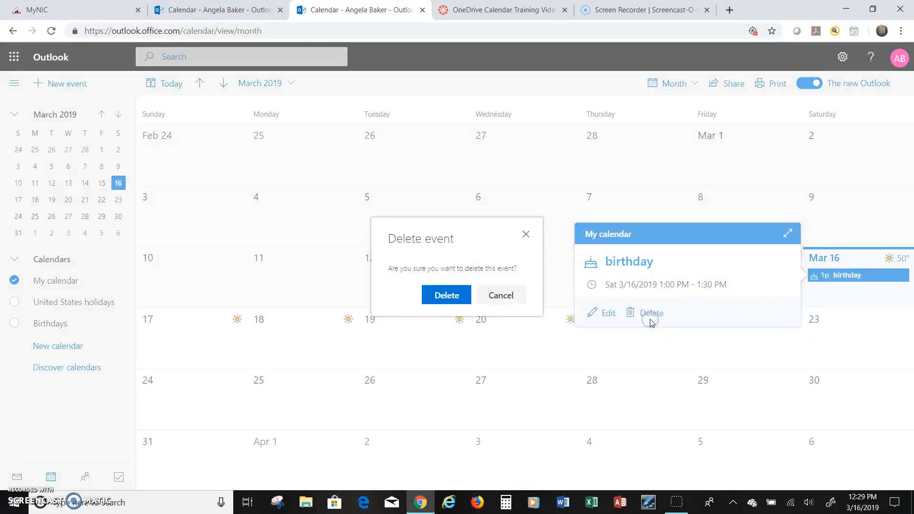
{"action": "left_click", "coordinate": [446, 295]}
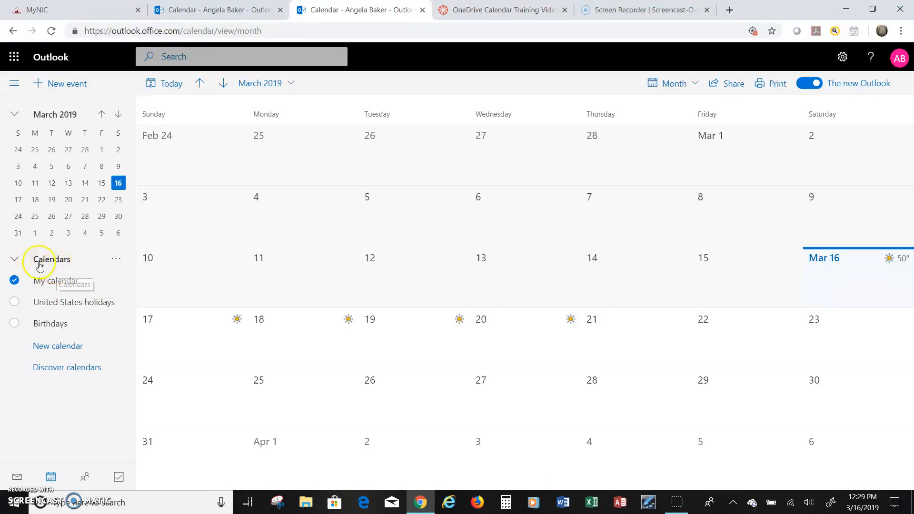
{"action": "left_click", "coordinate": [14, 265]}
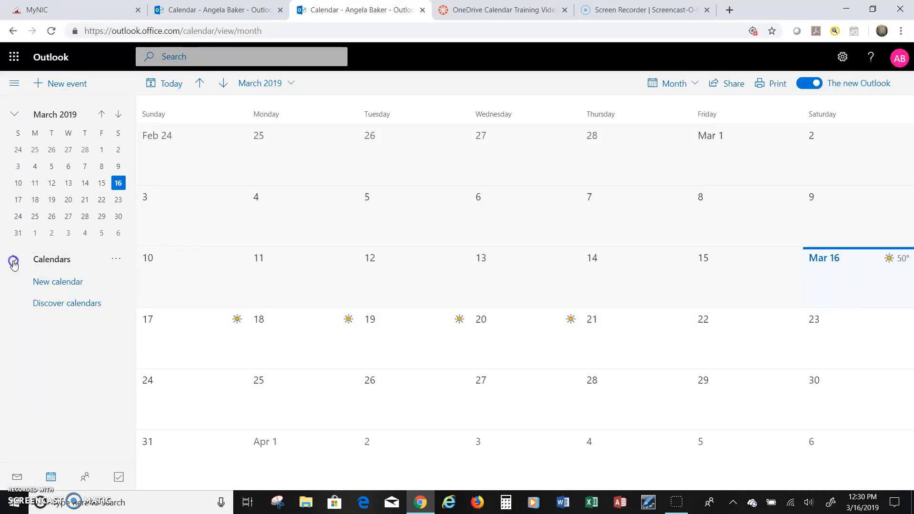
- Expand the Calendars list and preview the Day and Work week layouts
{"action": "left_click", "coordinate": [14, 265]}
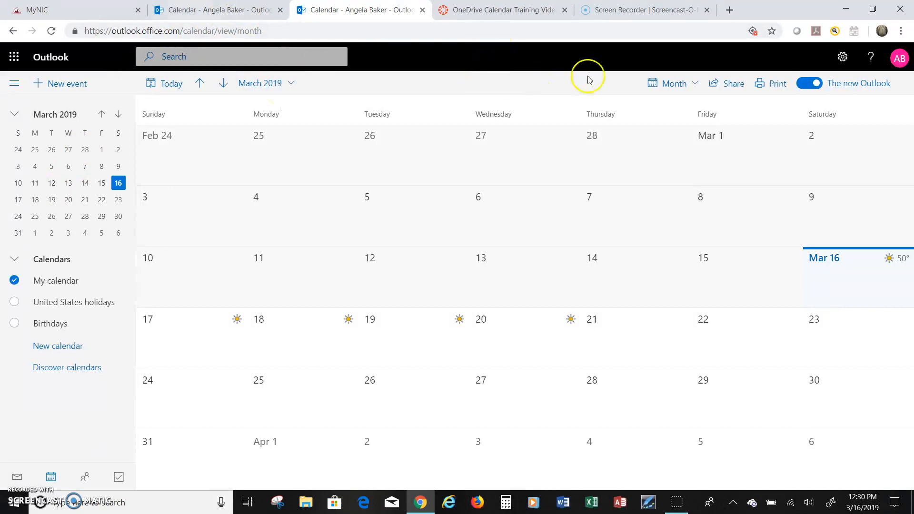
{"action": "left_click", "coordinate": [694, 91]}
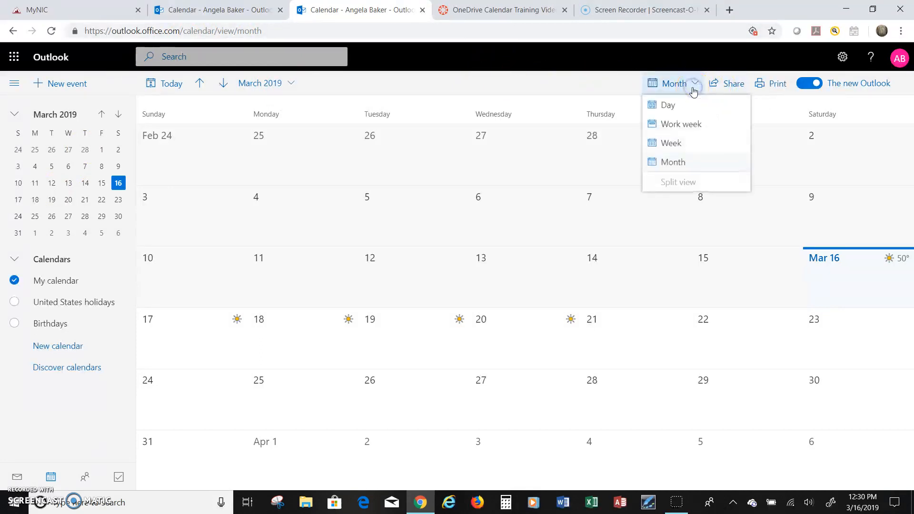
{"action": "left_click", "coordinate": [667, 106]}
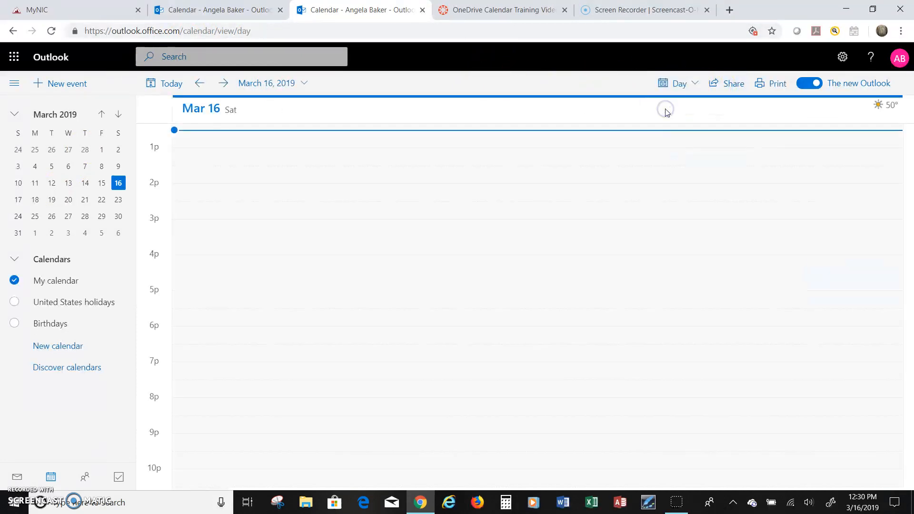
{"action": "left_click", "coordinate": [699, 86]}
{"action": "left_click", "coordinate": [686, 132]}
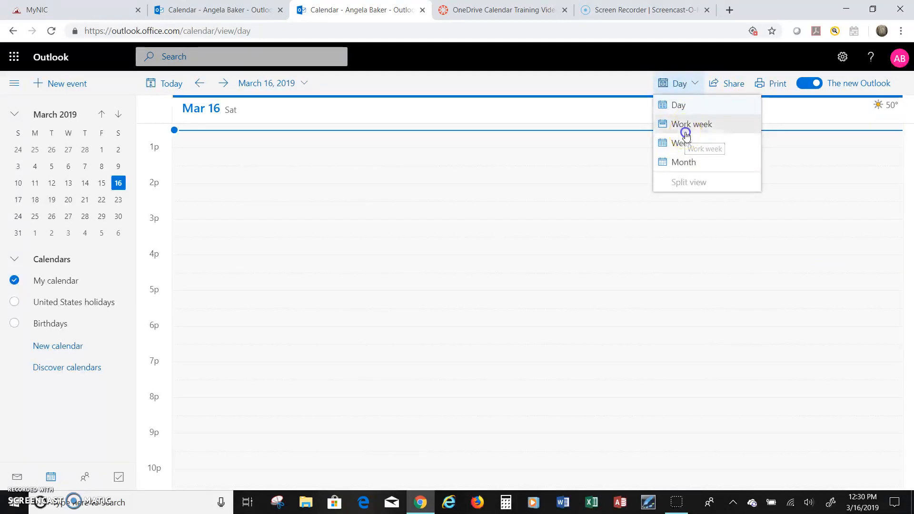
- Preview the Week layout, then return to the March 2019 Month view
{"action": "left_click", "coordinate": [699, 85]}
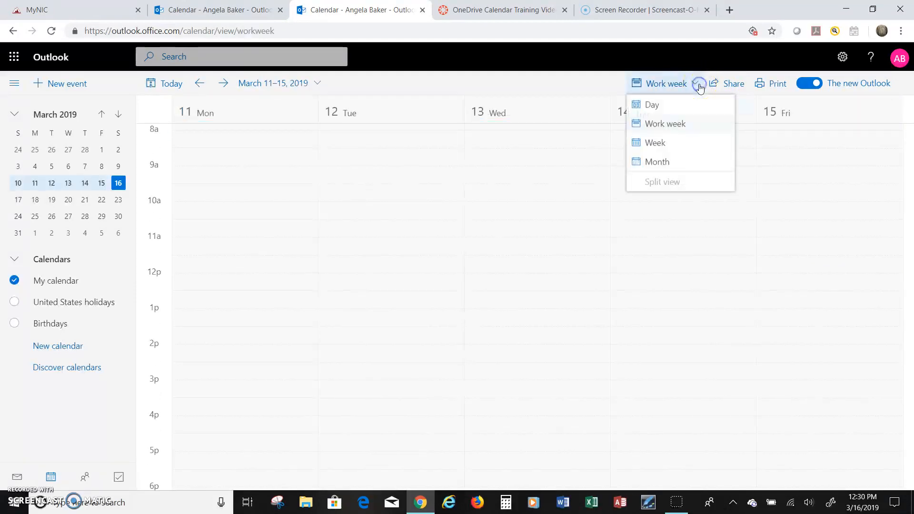
{"action": "left_click", "coordinate": [652, 144]}
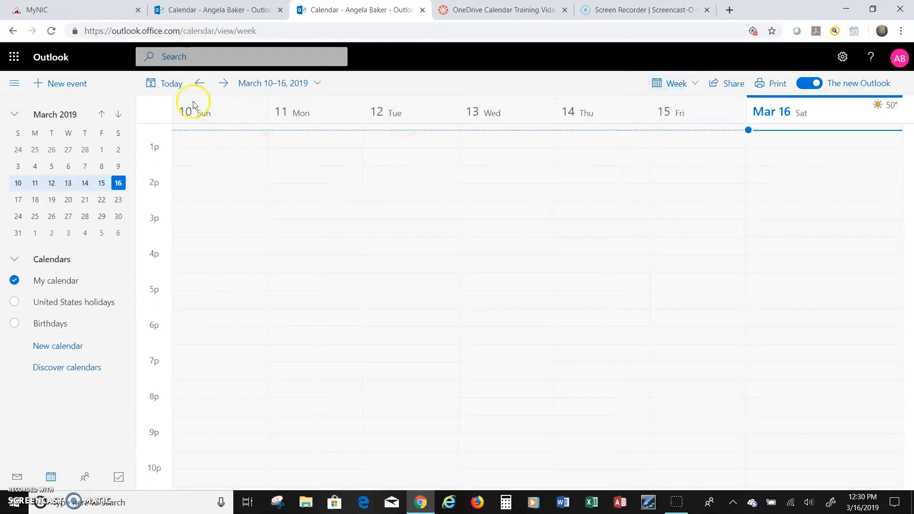
{"action": "left_click", "coordinate": [688, 83]}
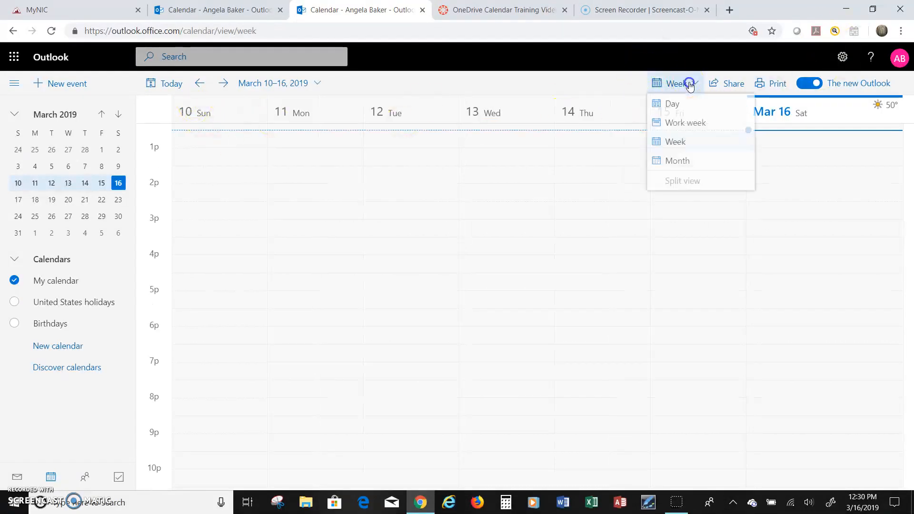
{"action": "left_click", "coordinate": [671, 162]}
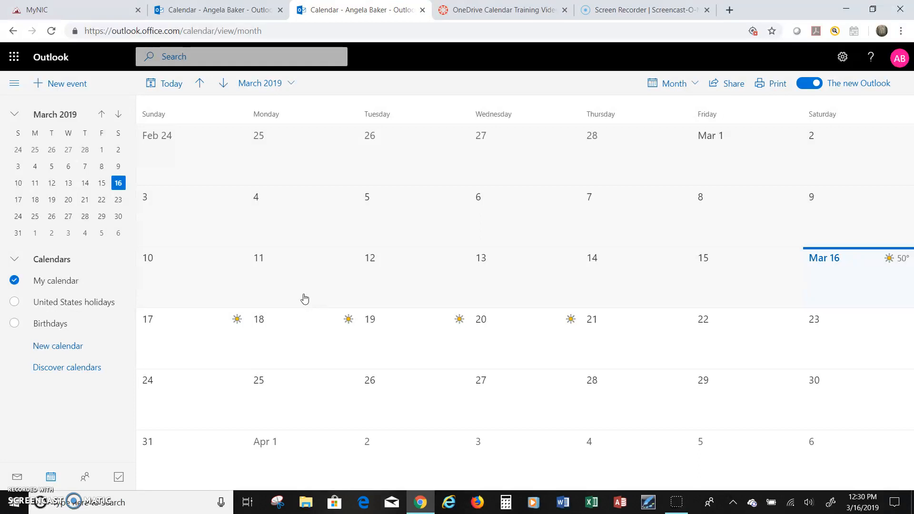
{"action": "left_click", "coordinate": [842, 59]}
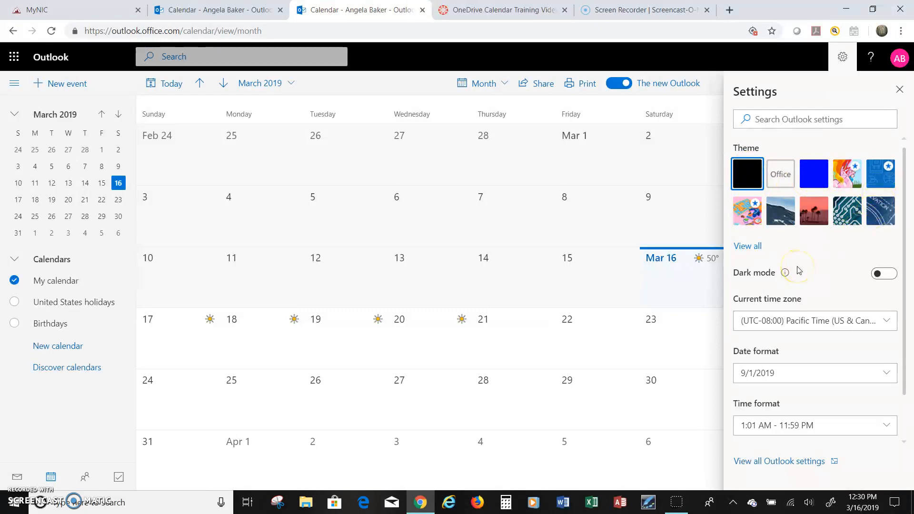
{"action": "left_click", "coordinate": [782, 462]}
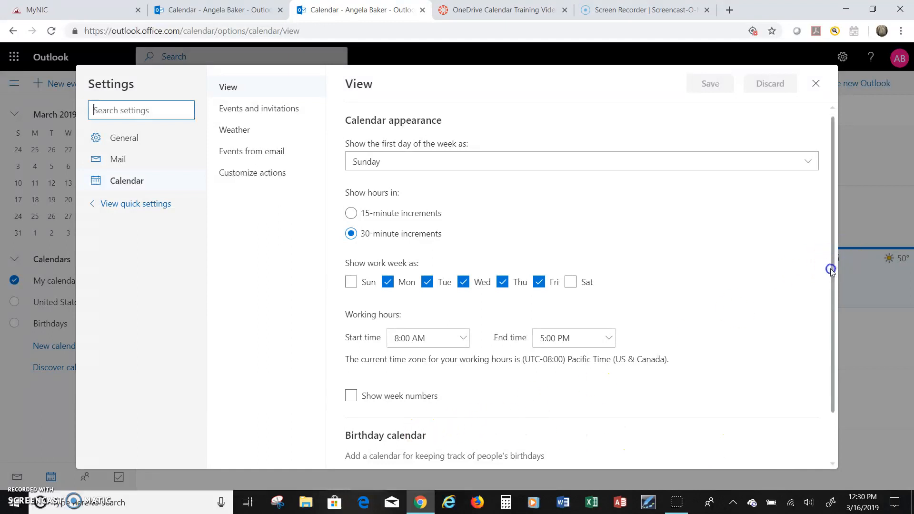
{"action": "left_click_drag", "start_coordinate": [833, 264], "coordinate": [808, 336]}
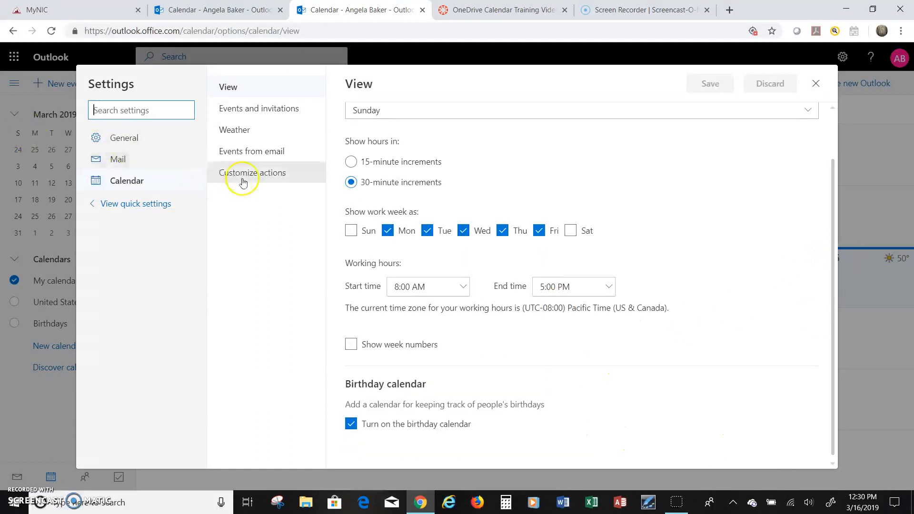
{"action": "left_click", "coordinate": [817, 85]}
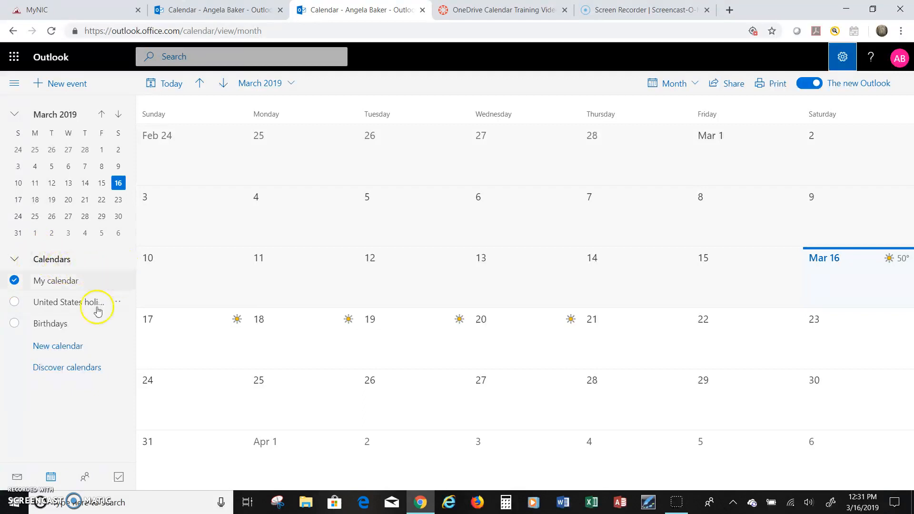
- Create a new calendar named 'Boss Calendar' from the left pane
{"action": "left_click", "coordinate": [64, 347]}
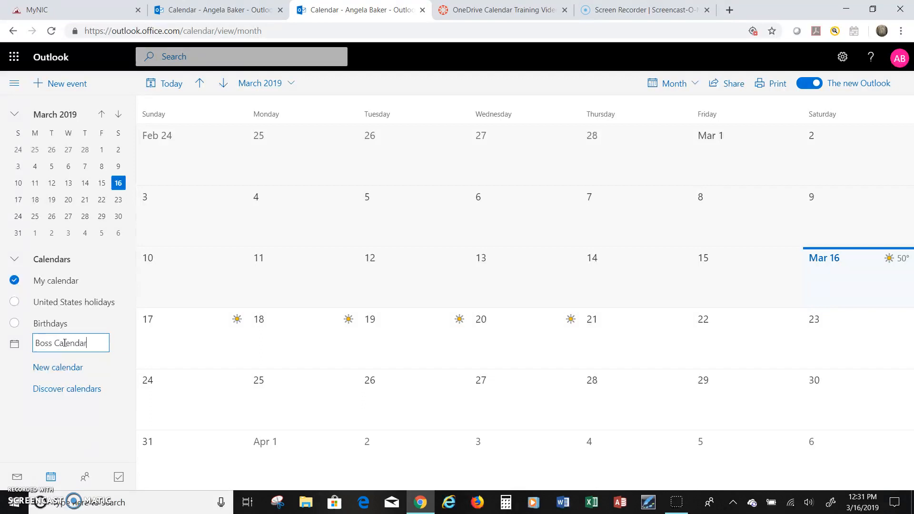
{"action": "key", "text": "Return"}
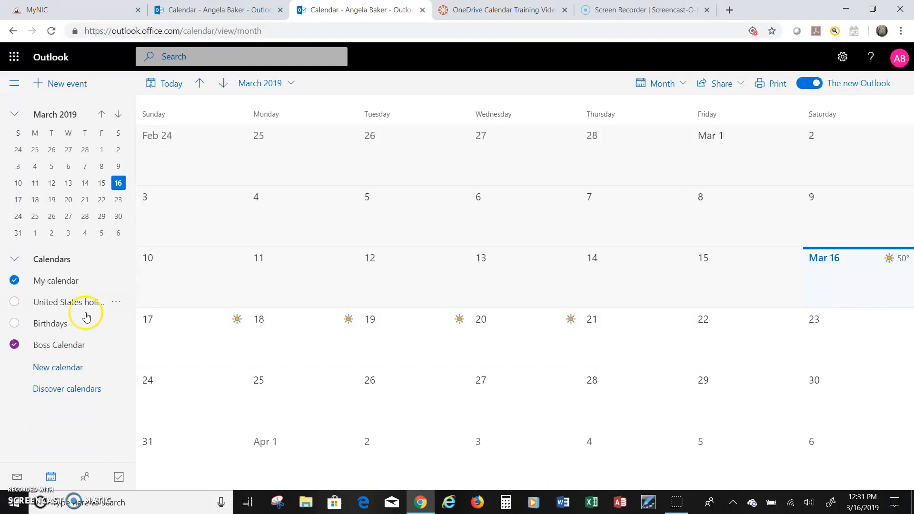
- In Discover calendars, browse Holidays, untick United States, and close the gallery
{"action": "left_click", "coordinate": [79, 390]}
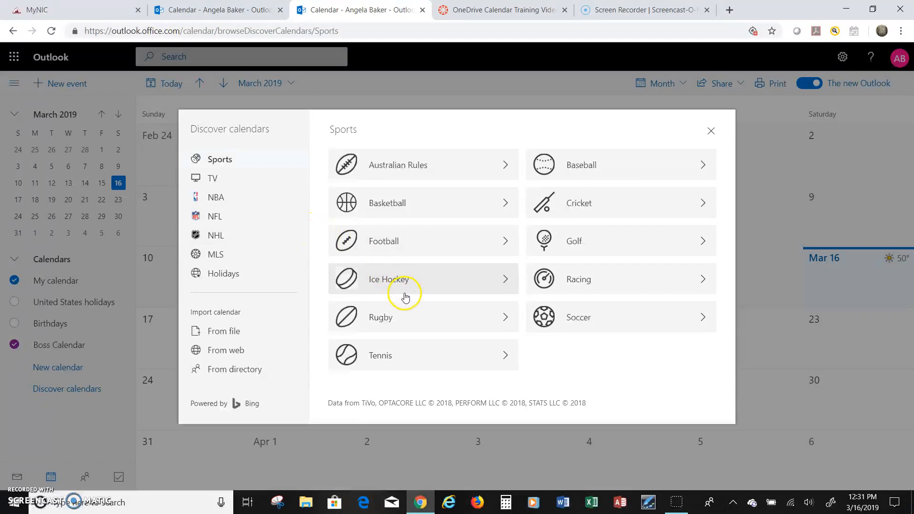
{"action": "left_click", "coordinate": [222, 276]}
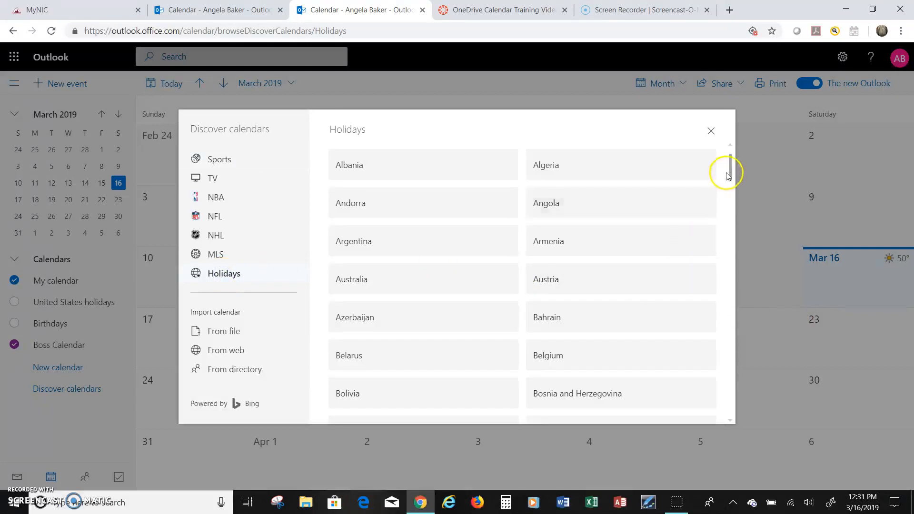
{"action": "left_click_drag", "start_coordinate": [732, 172], "coordinate": [704, 406]}
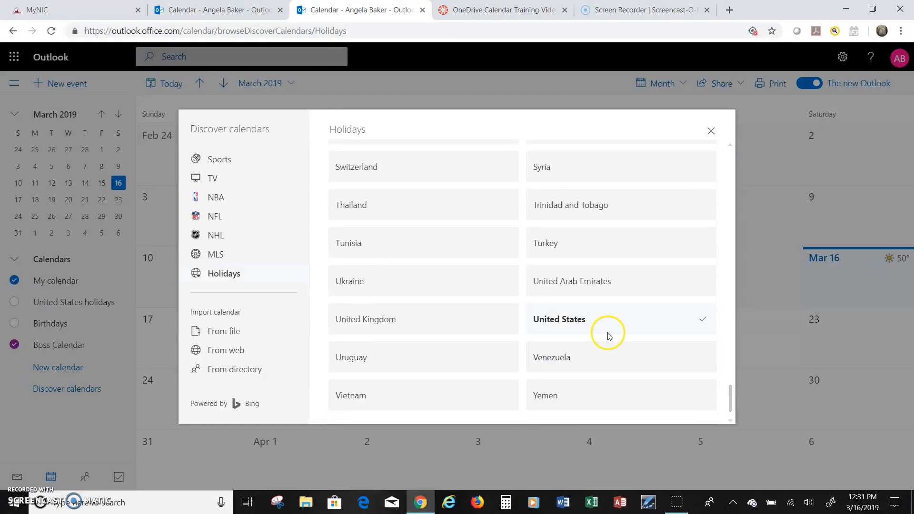
{"action": "left_click", "coordinate": [579, 318]}
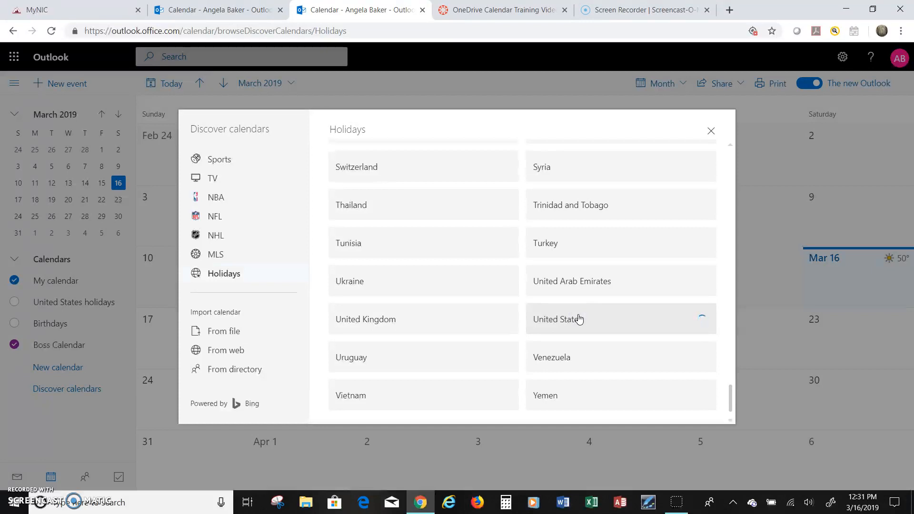
{"action": "left_click", "coordinate": [713, 134]}
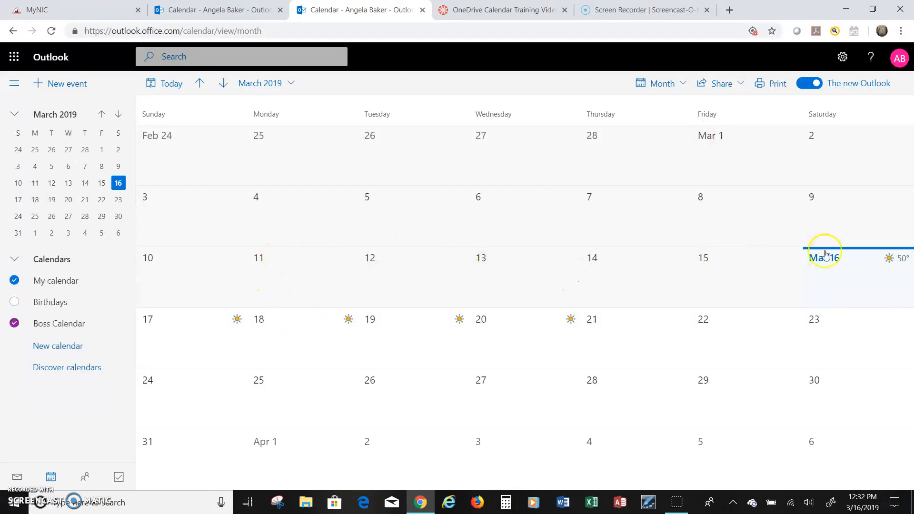
- Turn on the Birthdays calendar and try a quick new event on March 16
{"action": "left_click", "coordinate": [846, 272]}
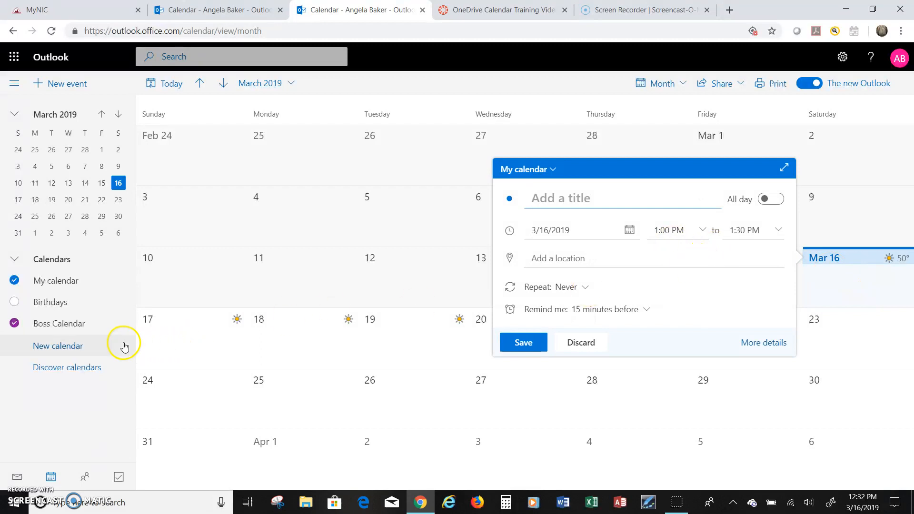
{"action": "left_click", "coordinate": [48, 305]}
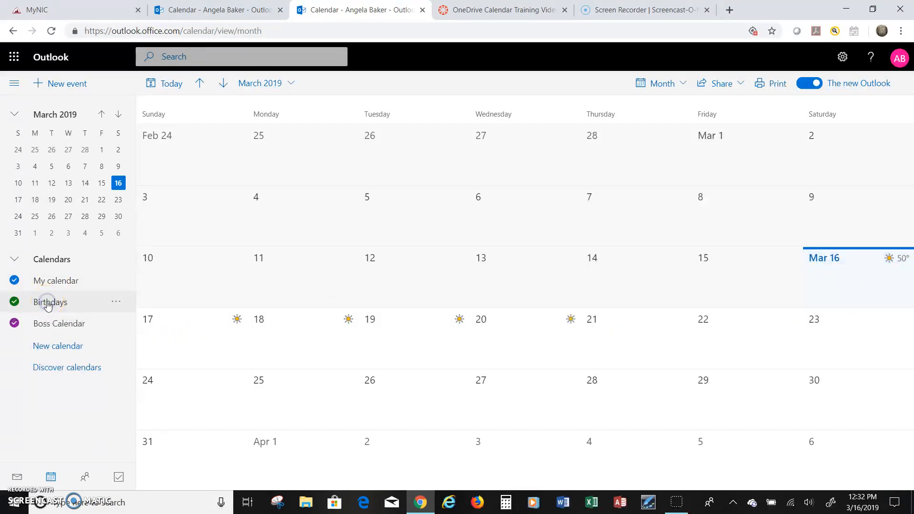
{"action": "left_click", "coordinate": [883, 270]}
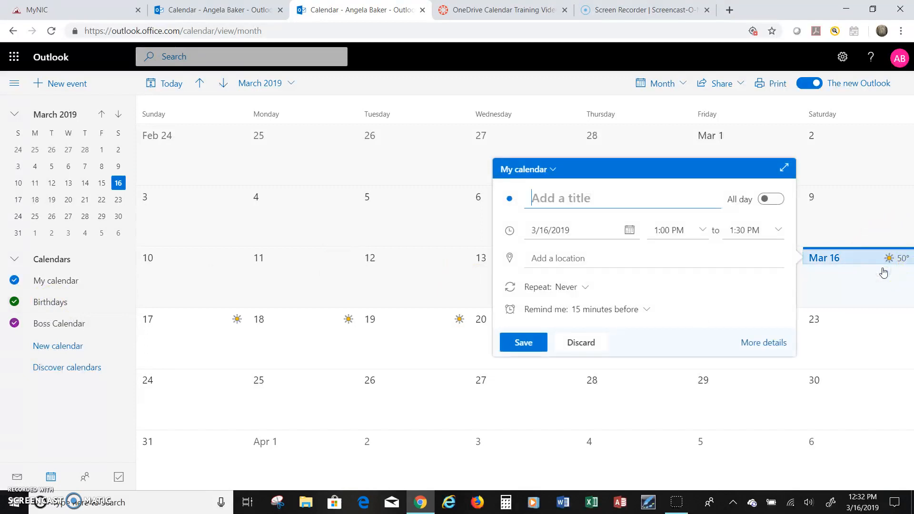
{"action": "left_click", "coordinate": [884, 271]}
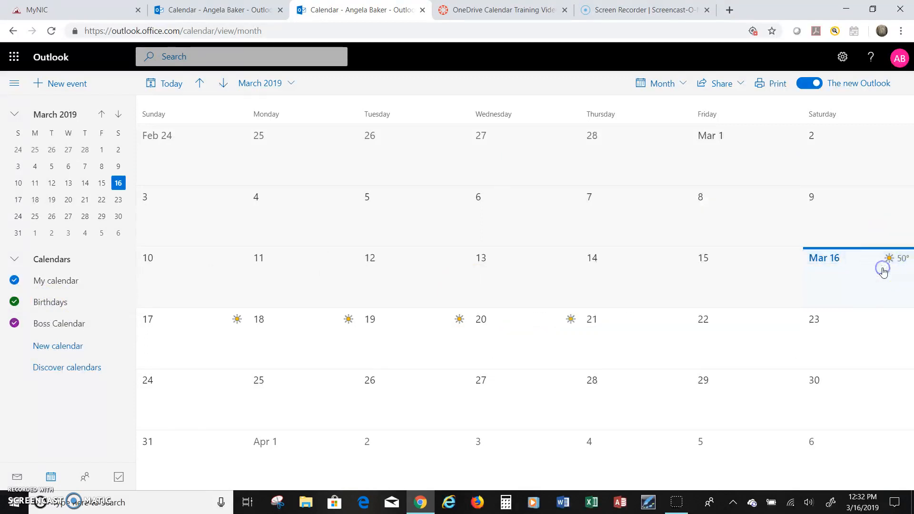
- Open the full new-event form for March 16 and type a person's birthday as its title
{"action": "double_click", "coordinate": [884, 271]}
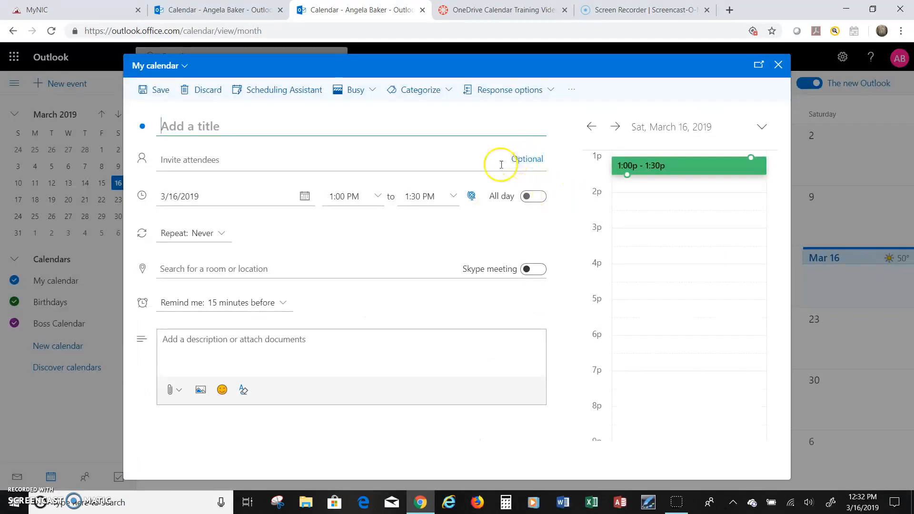
{"action": "left_click", "coordinate": [262, 238]}
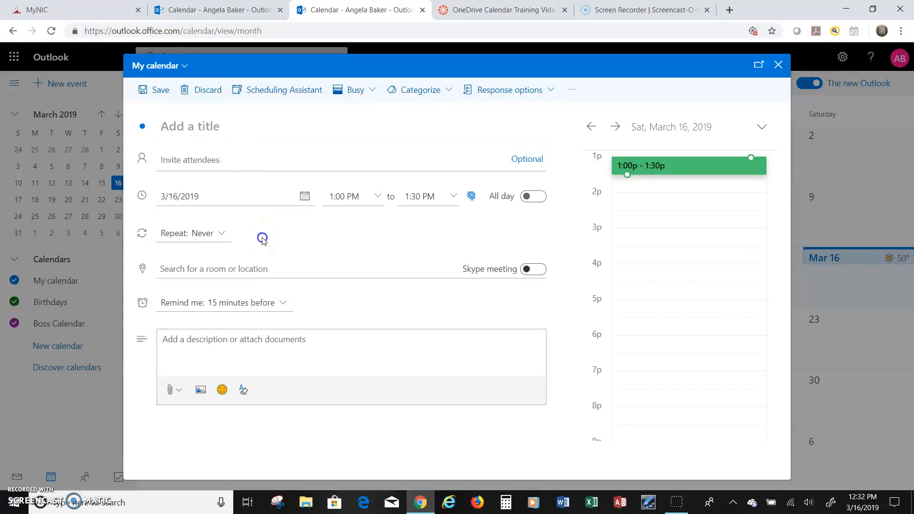
{"action": "left_click", "coordinate": [200, 130]}
{"action": "type", "text": "Eric's B"}
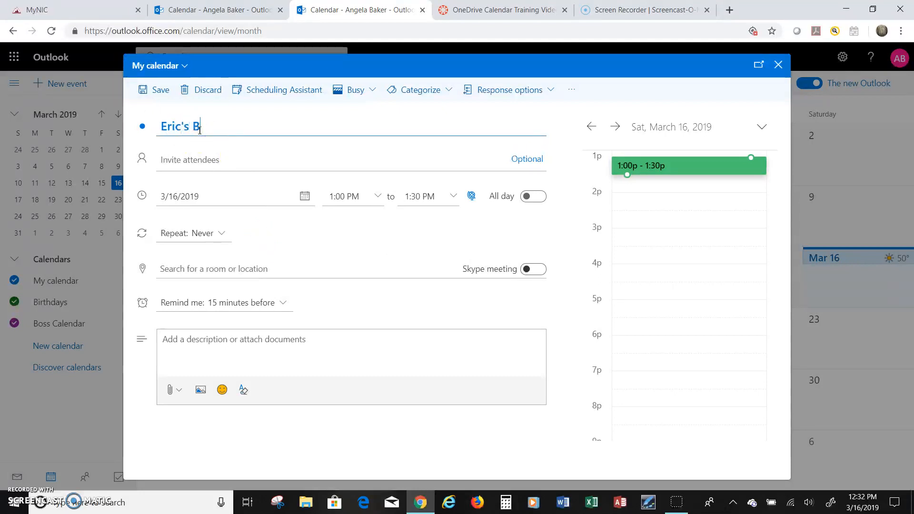
{"action": "type", "text": "irthday"}
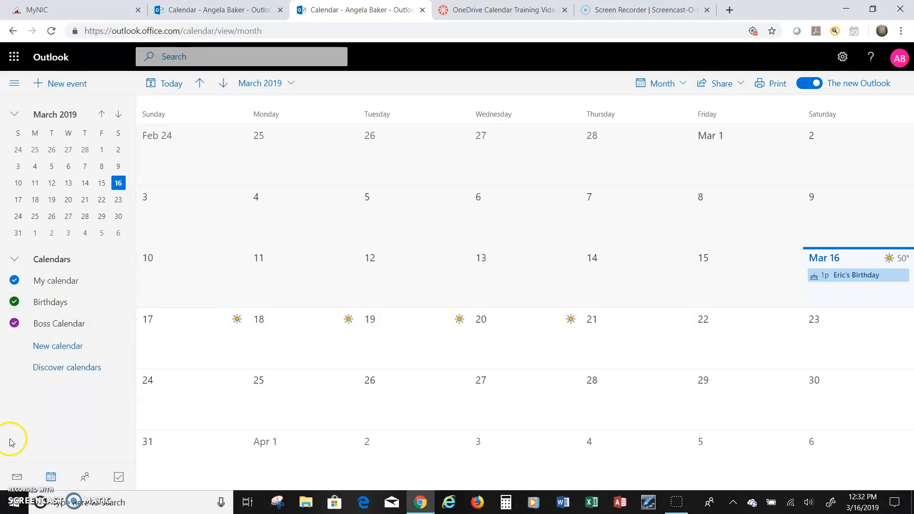
- Turn the Boss Calendar off, back on, and off again so only My calendar and Birthdays show
{"action": "left_click", "coordinate": [66, 330]}
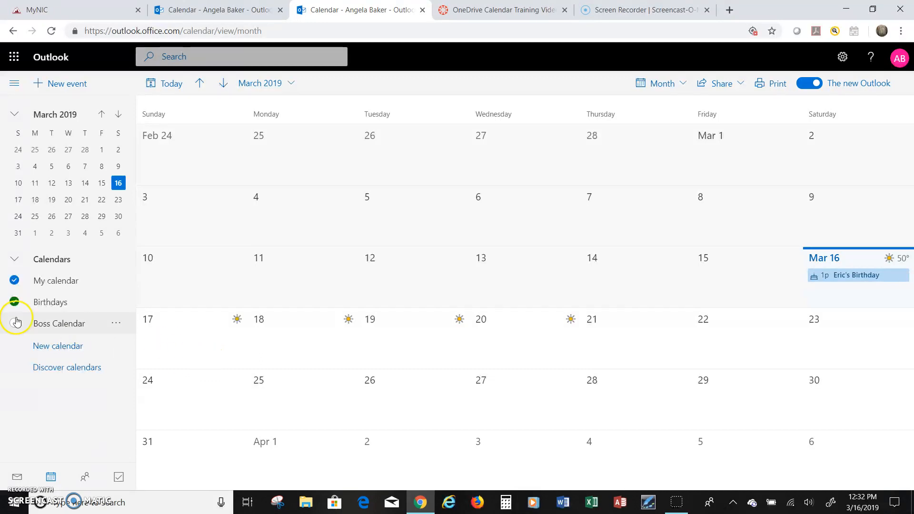
{"action": "left_click", "coordinate": [46, 326]}
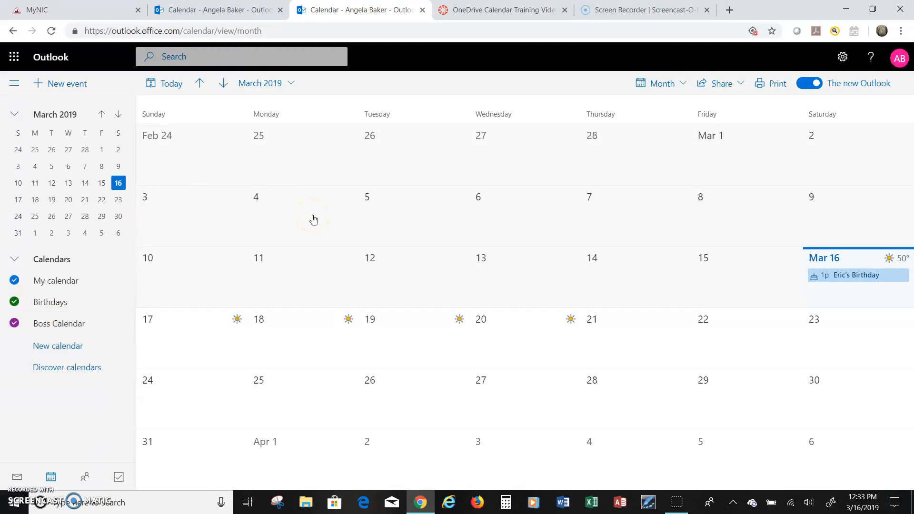
{"action": "left_click", "coordinate": [61, 325]}
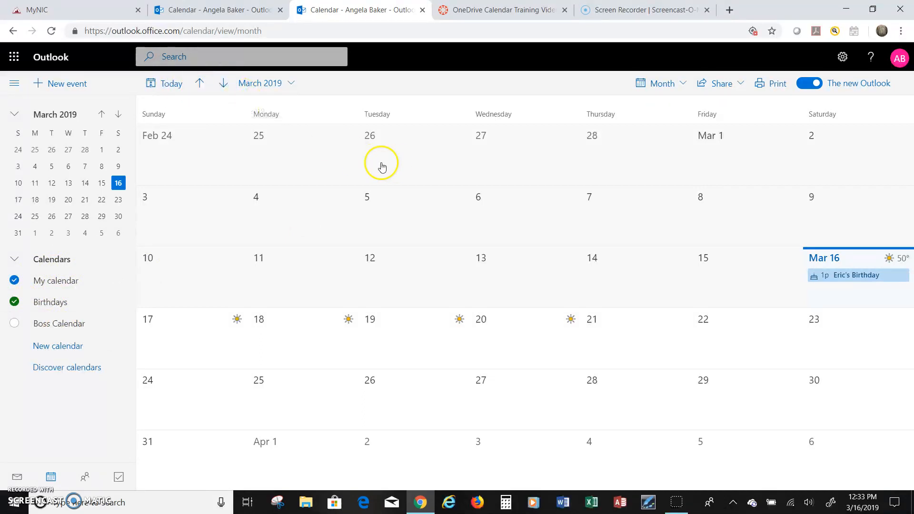
- Start a new event on March 18 beginning at 9:00 AM
{"action": "left_click", "coordinate": [271, 320]}
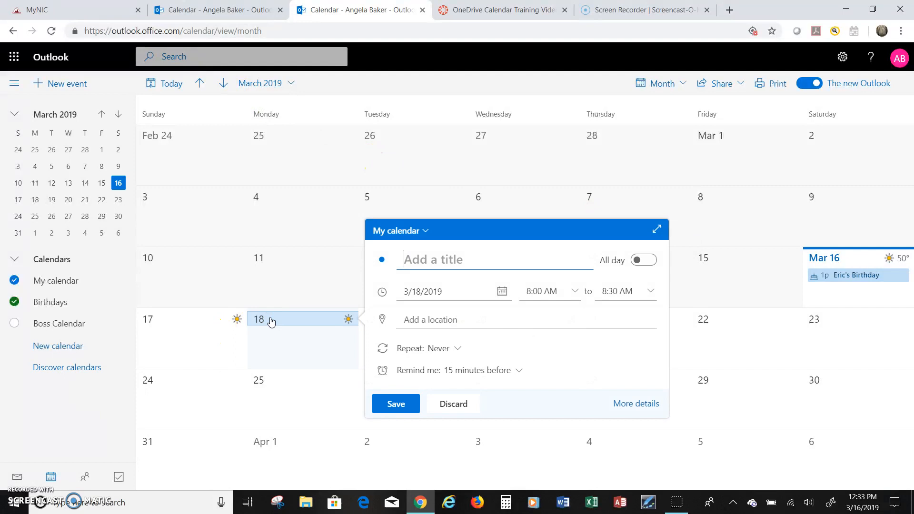
{"action": "left_click", "coordinate": [579, 292]}
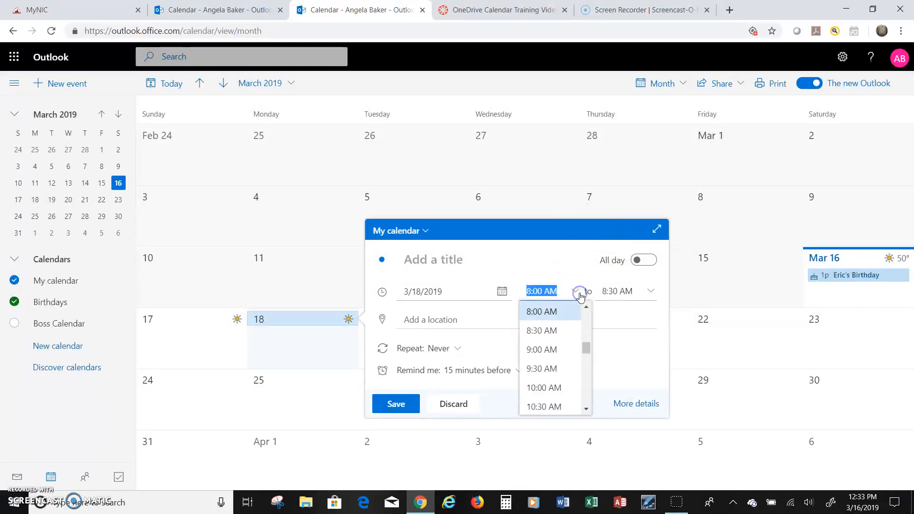
{"action": "left_click", "coordinate": [548, 350]}
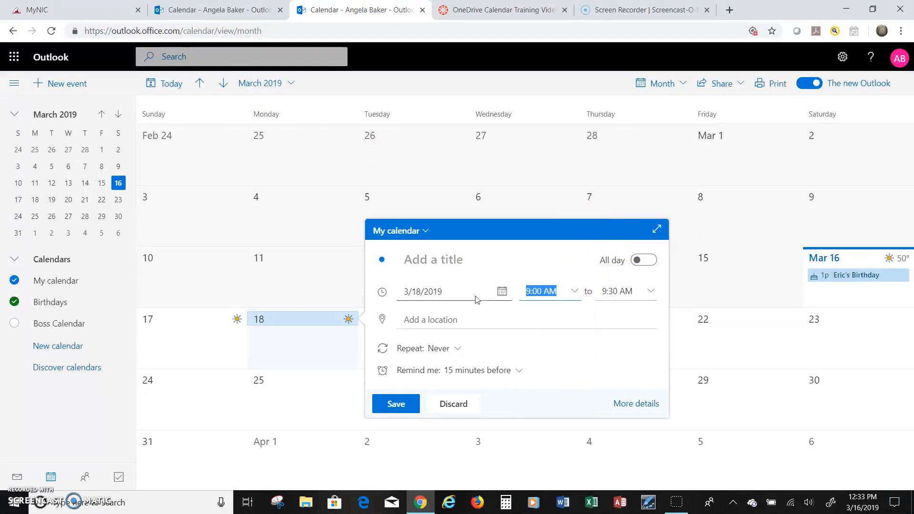
- Title it with the representative's name plus 'Sales Representative for Small Home Appliances', fix 'HOme', and save
{"action": "left_click", "coordinate": [439, 259]}
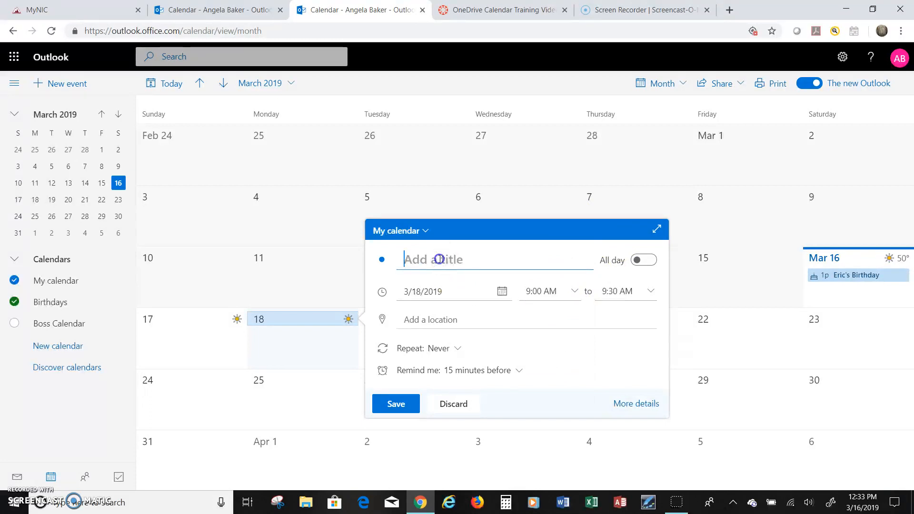
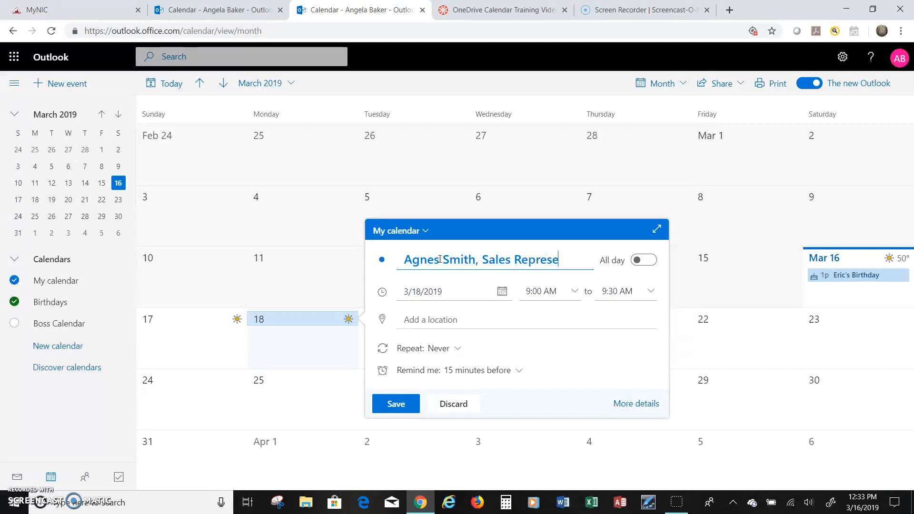
{"action": "type", "text": "ntative for"}
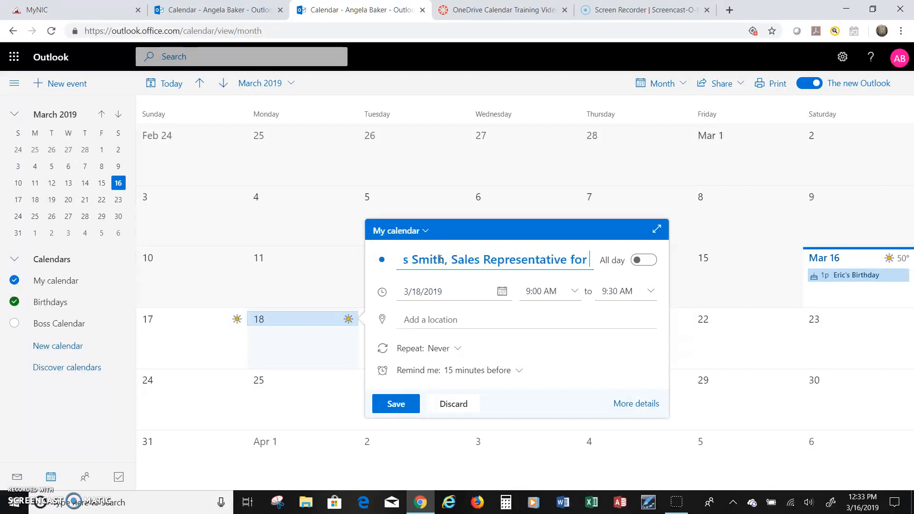
{"action": "type", "text": " Small HOme A"}
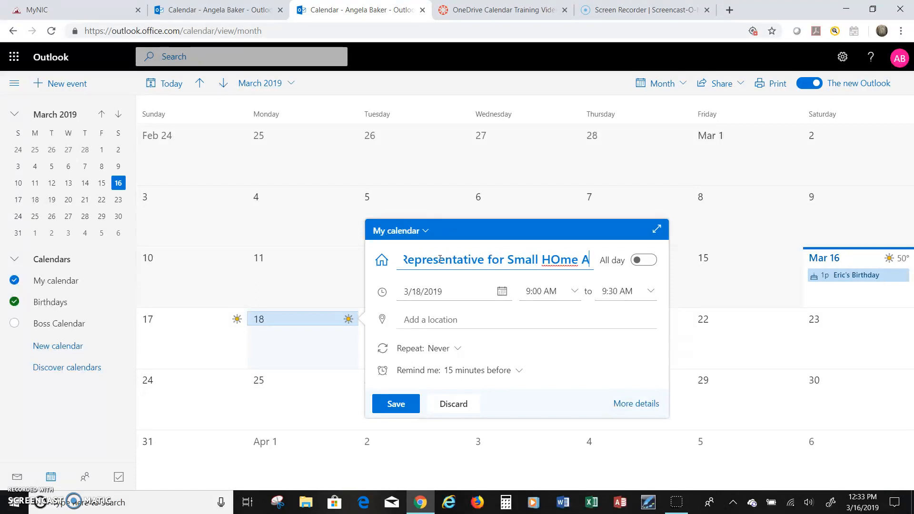
{"action": "type", "text": "ppliances"}
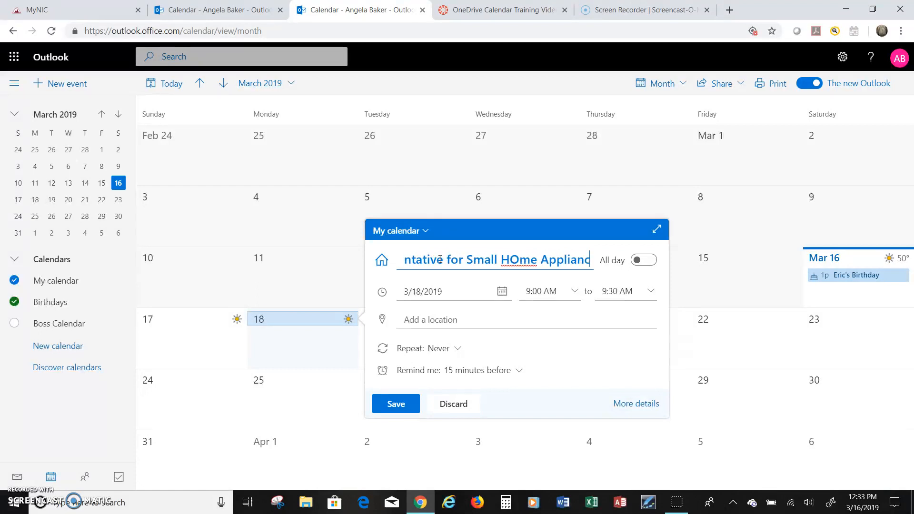
{"action": "left_click", "coordinate": [512, 260]}
{"action": "key", "text": "BackSpace"}
{"action": "type", "text": "o"}
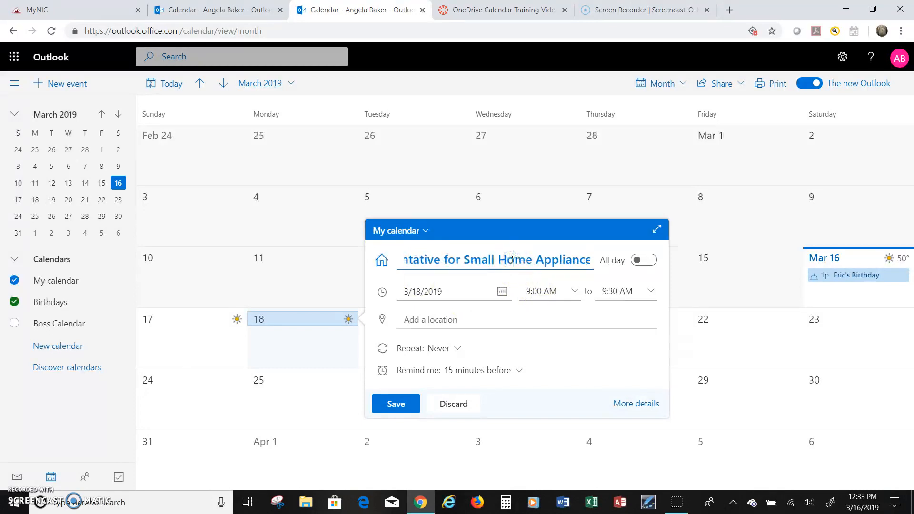
{"action": "key", "text": "End"}
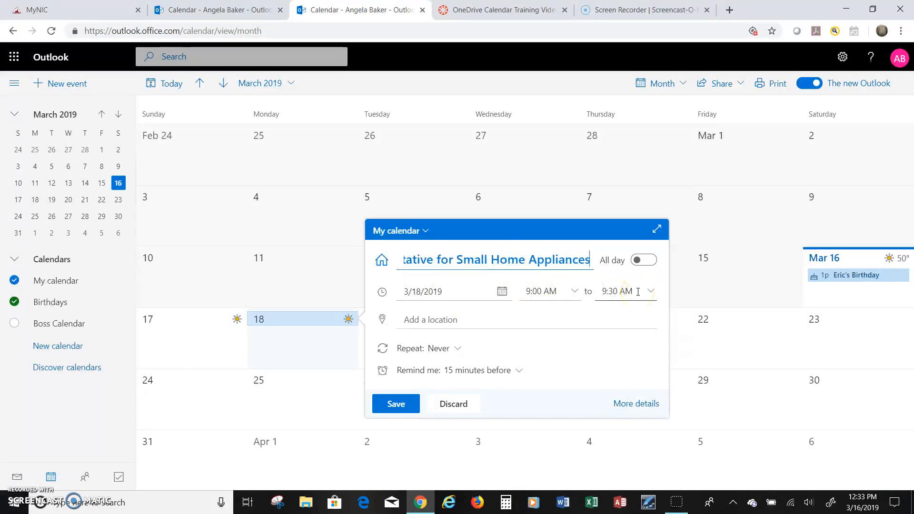
{"action": "left_click", "coordinate": [640, 296]}
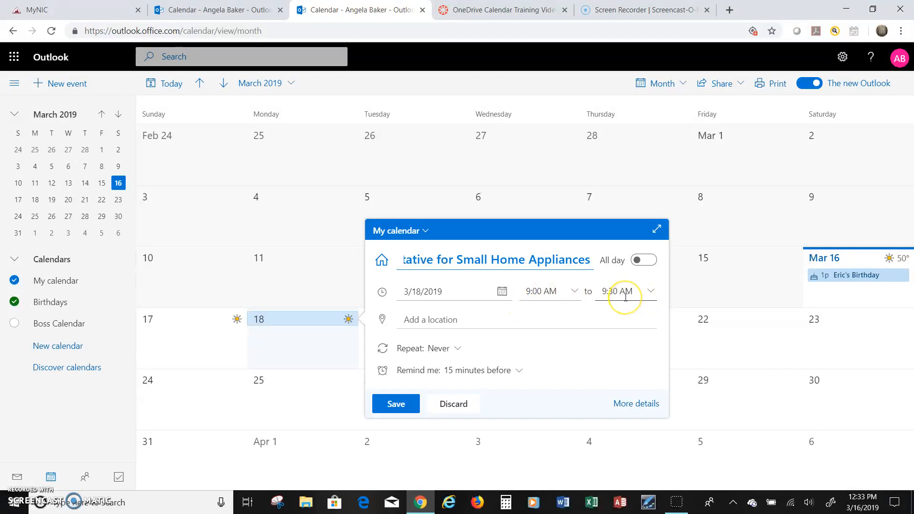
{"action": "left_click", "coordinate": [399, 405]}
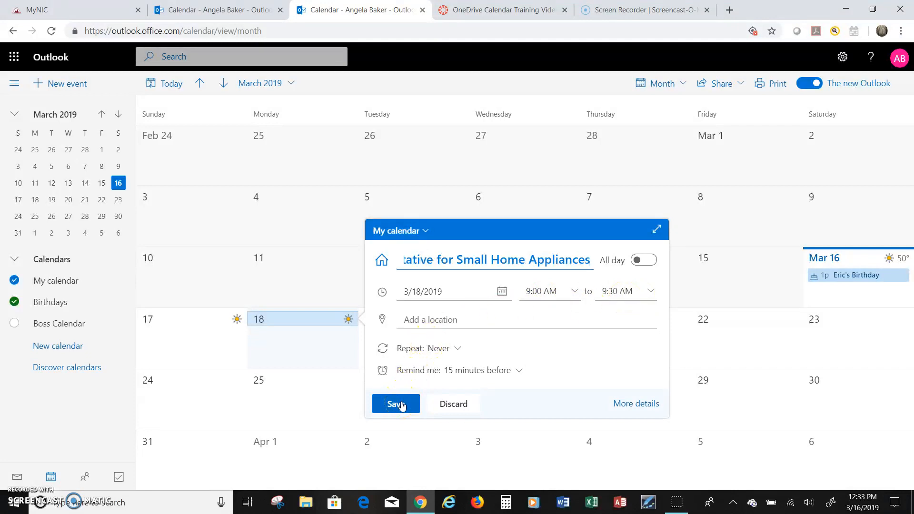
{"action": "left_click", "coordinate": [401, 406]}
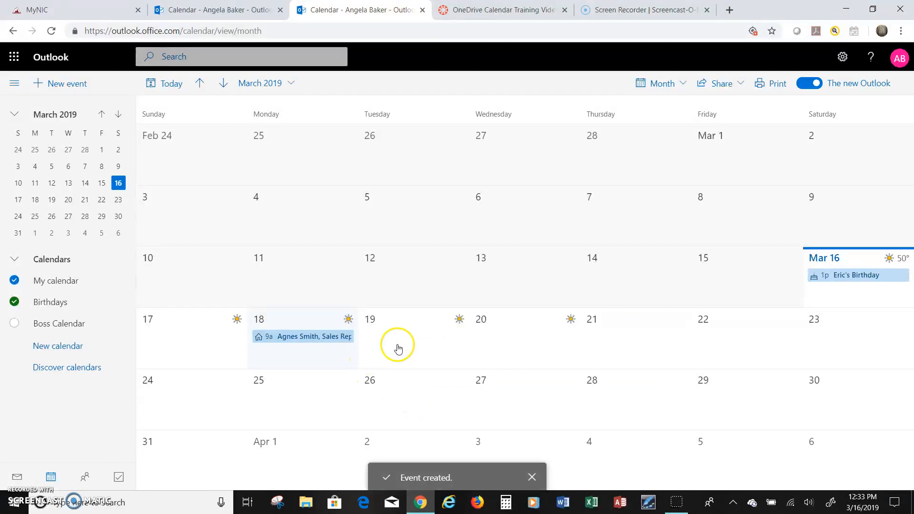
- Create a March 19 event titled with the rep's name plus 'Sales Representative for Home Gadgets, Inc'
{"action": "left_click", "coordinate": [389, 340]}
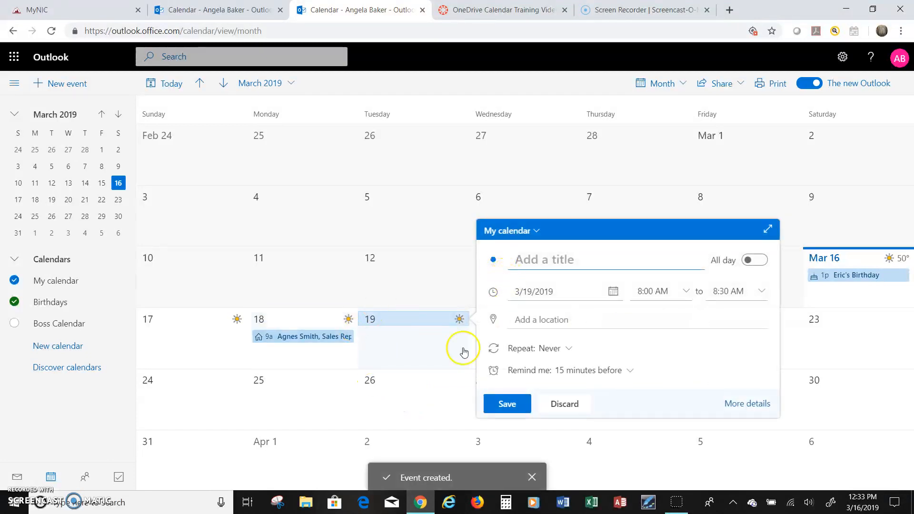
{"action": "left_click", "coordinate": [329, 447]}
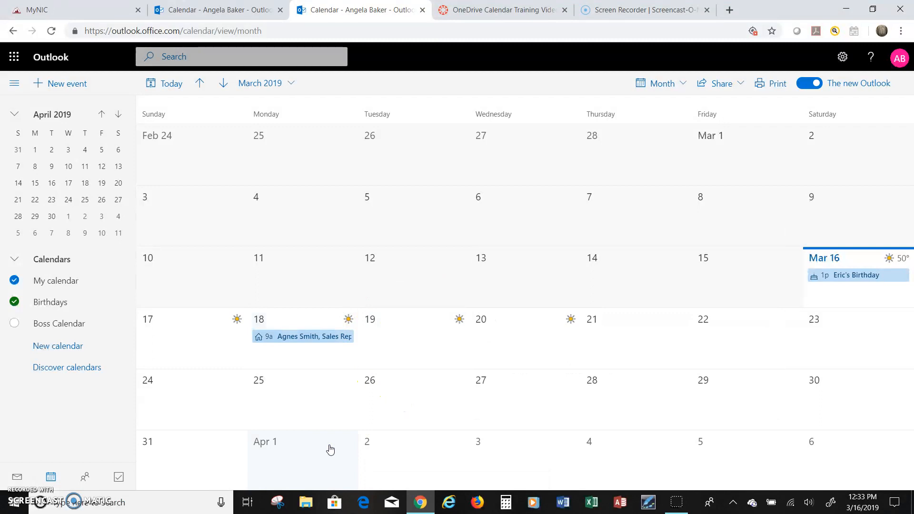
{"action": "left_click", "coordinate": [371, 322]}
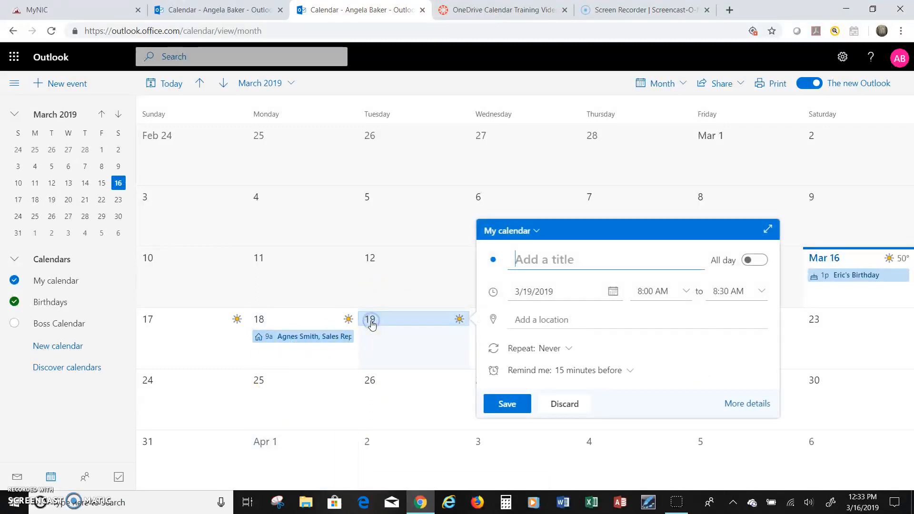
{"action": "left_click", "coordinate": [538, 261]}
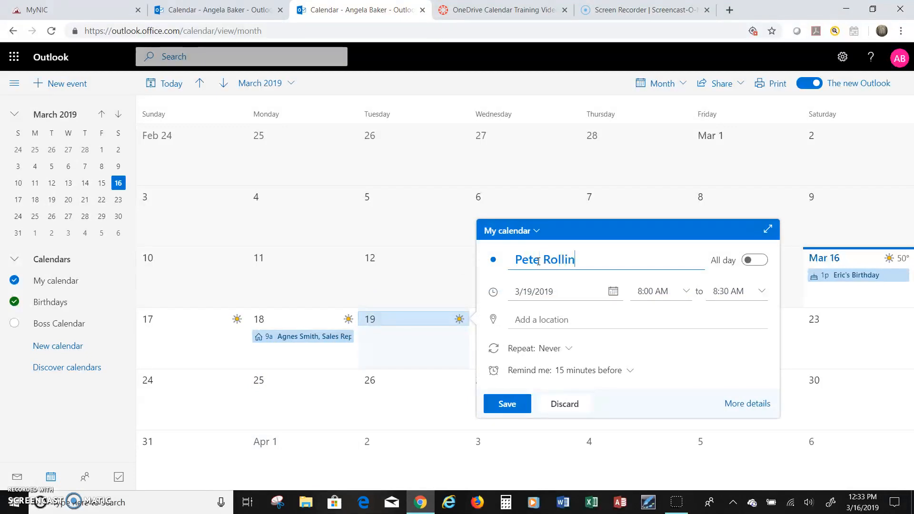
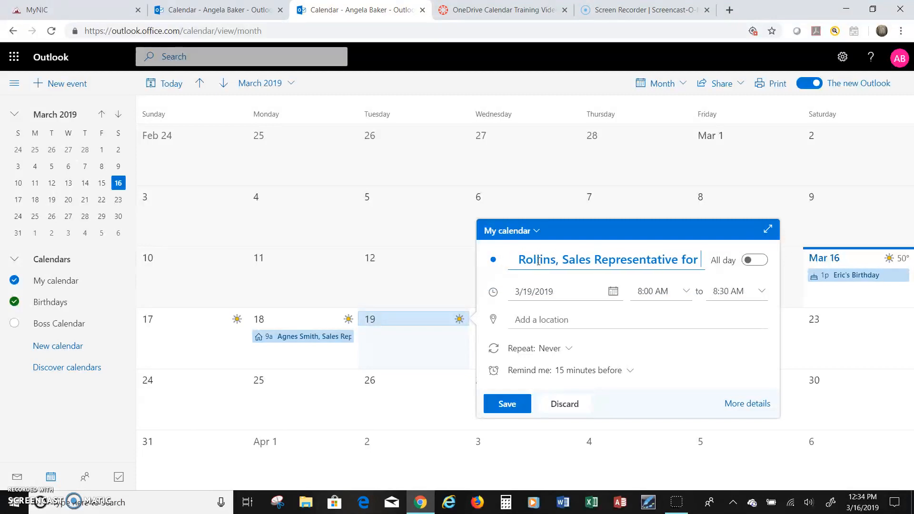
{"action": "type", "text": "Home and"}
{"action": "key", "text": "BackSpace"}
{"action": "key", "text": "BackSpace"}
{"action": "key", "text": "BackSpace"}
{"action": "key", "text": "BackSpace"}
{"action": "key", "text": "BackSpace"}
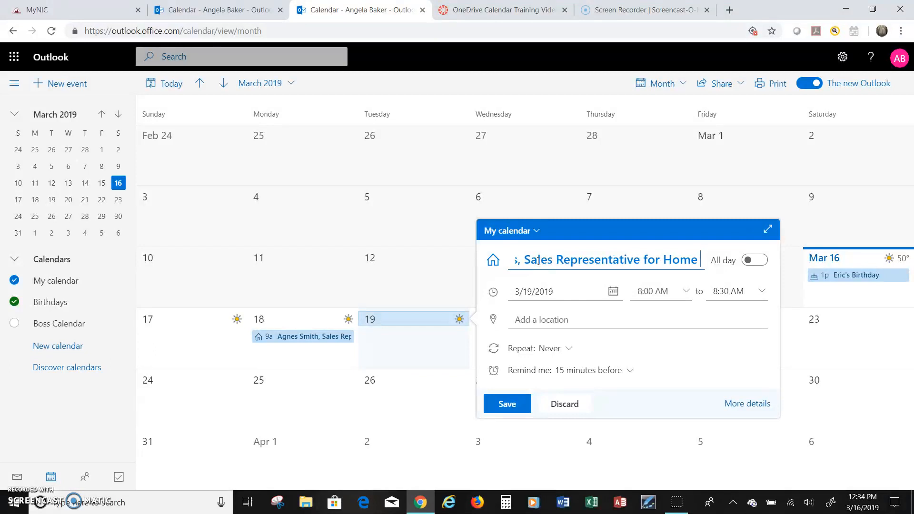
{"action": "type", "text": "G"}
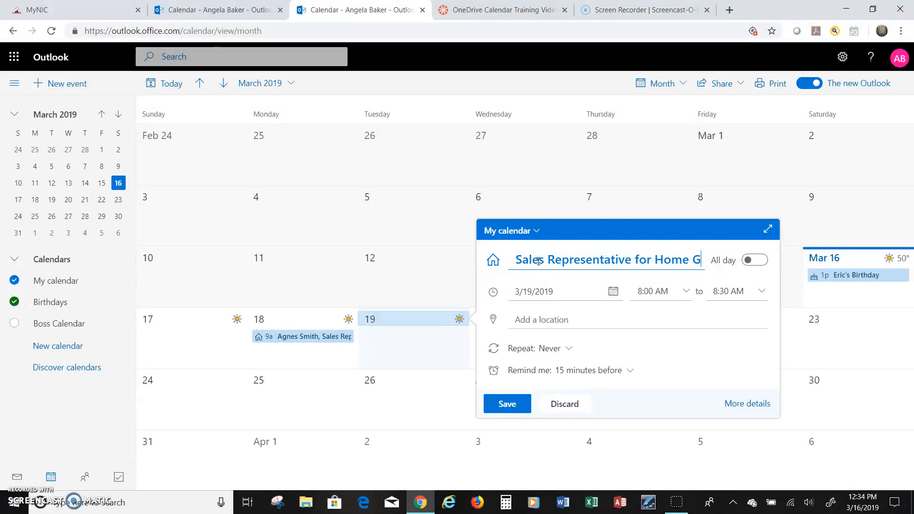
{"action": "type", "text": "ad"}
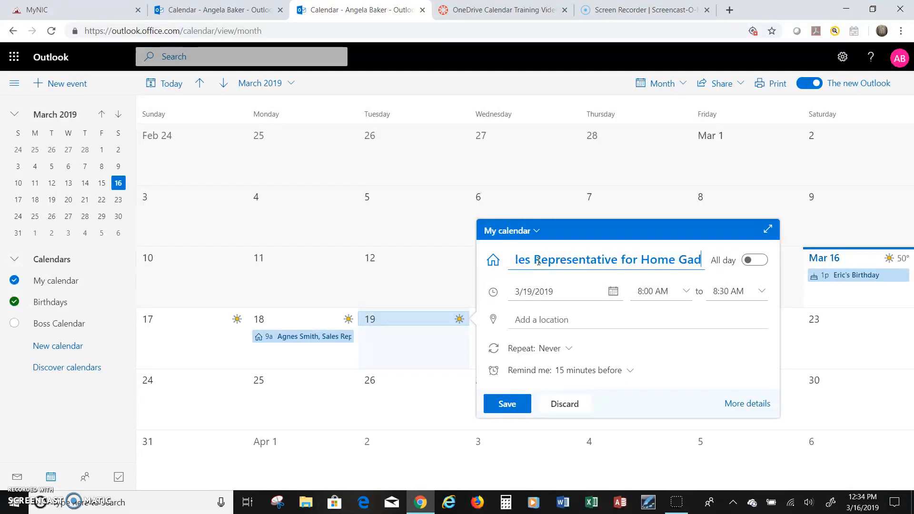
{"action": "type", "text": "gets, Inc"}
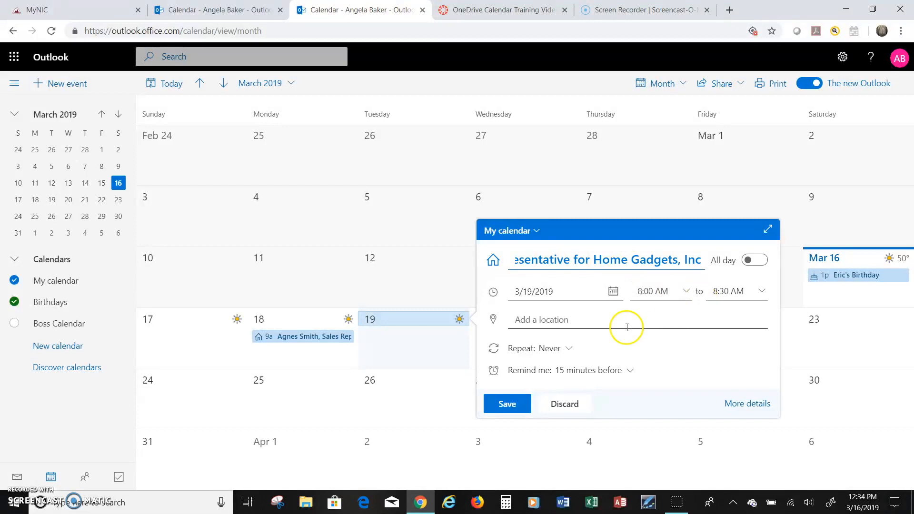
- Make the meeting end at 9:00 AM and save it, then start a March 20 event
{"action": "left_click", "coordinate": [762, 297]}
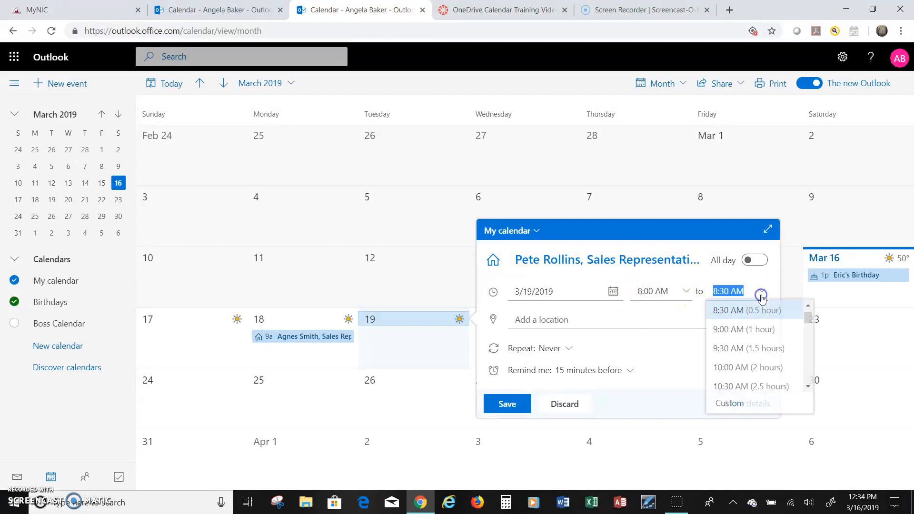
{"action": "left_click", "coordinate": [730, 334]}
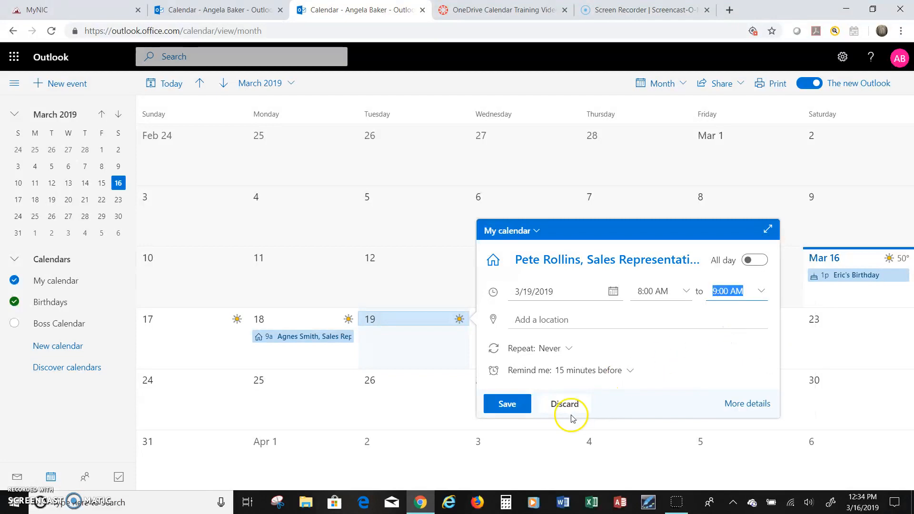
{"action": "left_click", "coordinate": [506, 403]}
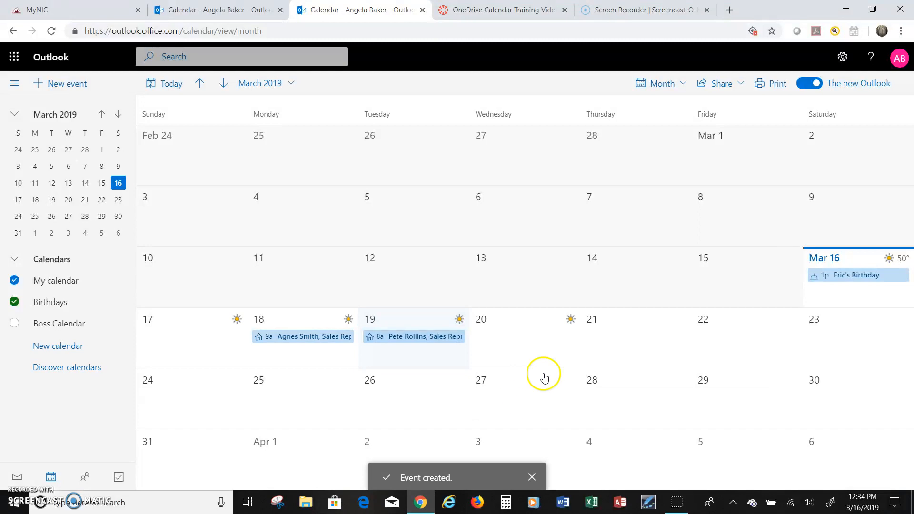
{"action": "left_click", "coordinate": [496, 328]}
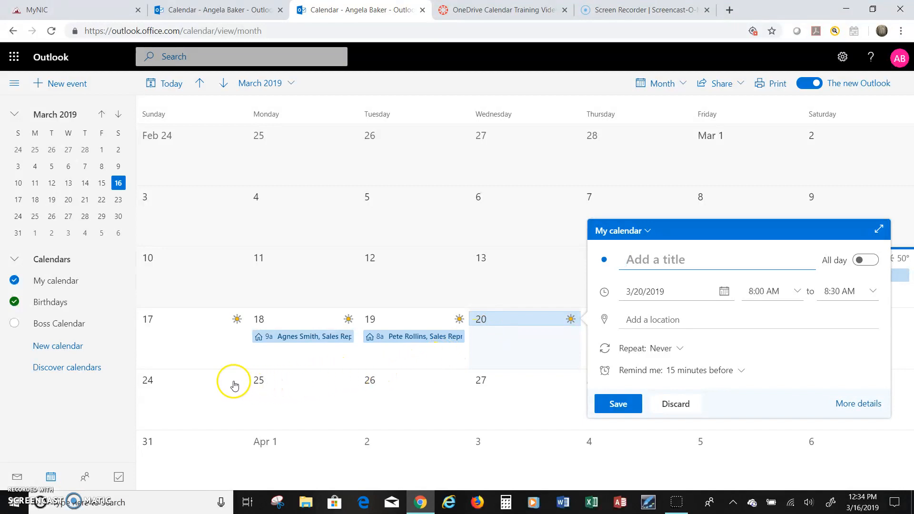
- Edit the March 19 Home Gadgets meeting to start at 10:00 AM (10–11 AM) and save
{"action": "left_click", "coordinate": [421, 336]}
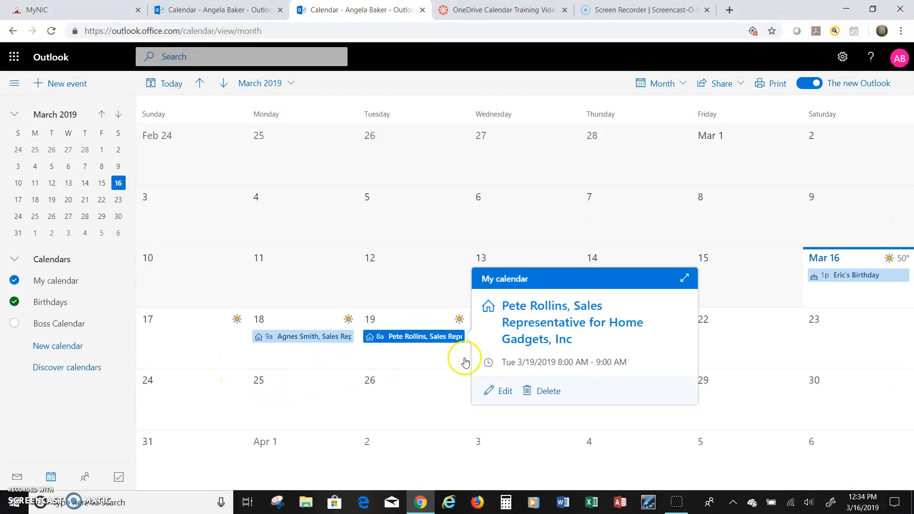
{"action": "left_click", "coordinate": [506, 392]}
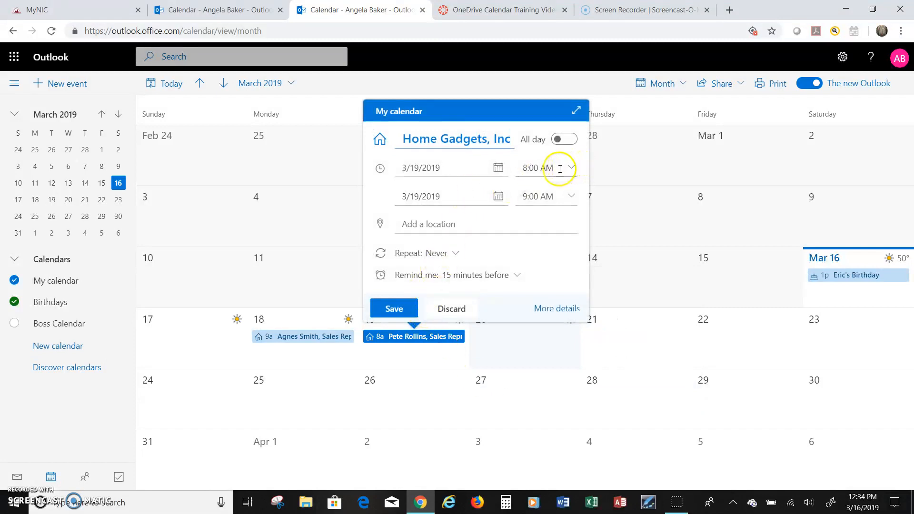
{"action": "left_click", "coordinate": [571, 167]}
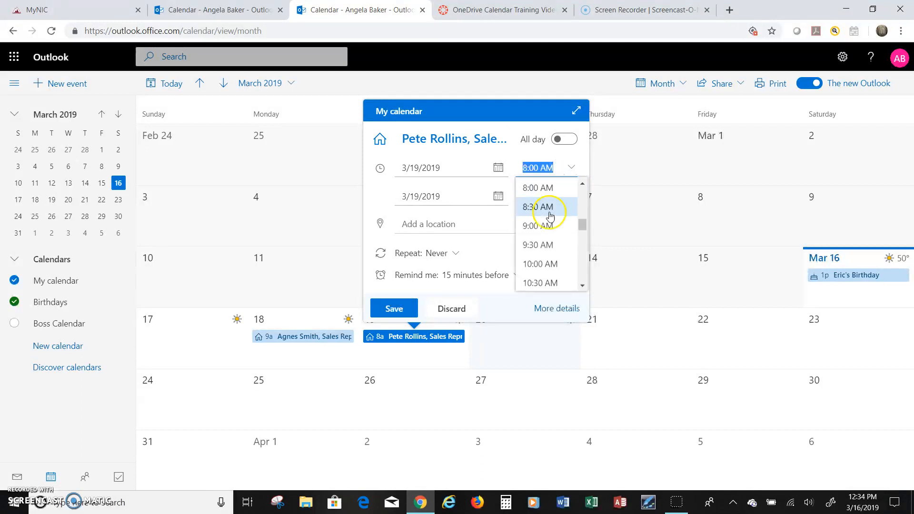
{"action": "left_click", "coordinate": [542, 265]}
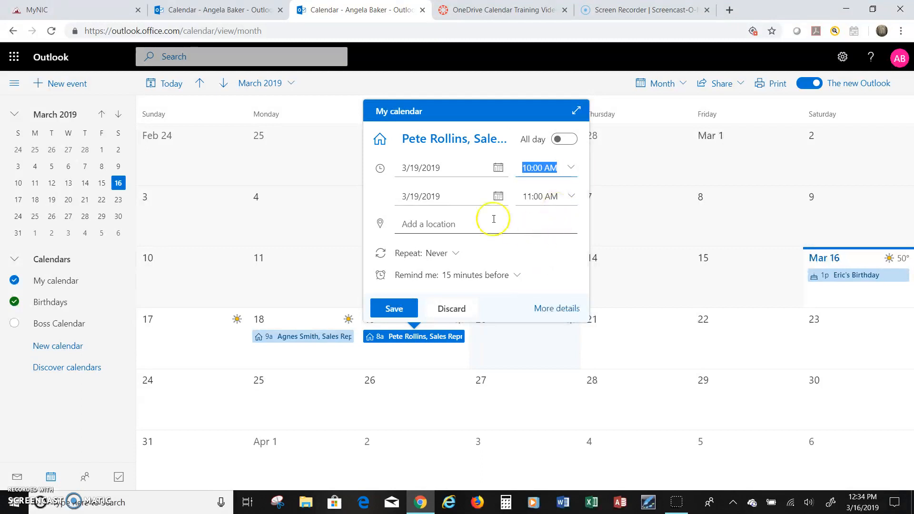
{"action": "left_click", "coordinate": [394, 307]}
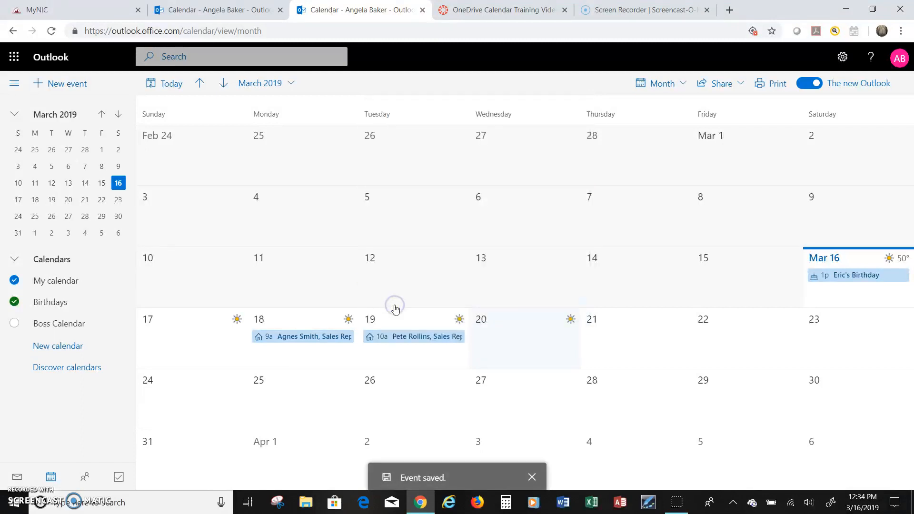
{"action": "left_click", "coordinate": [320, 338]}
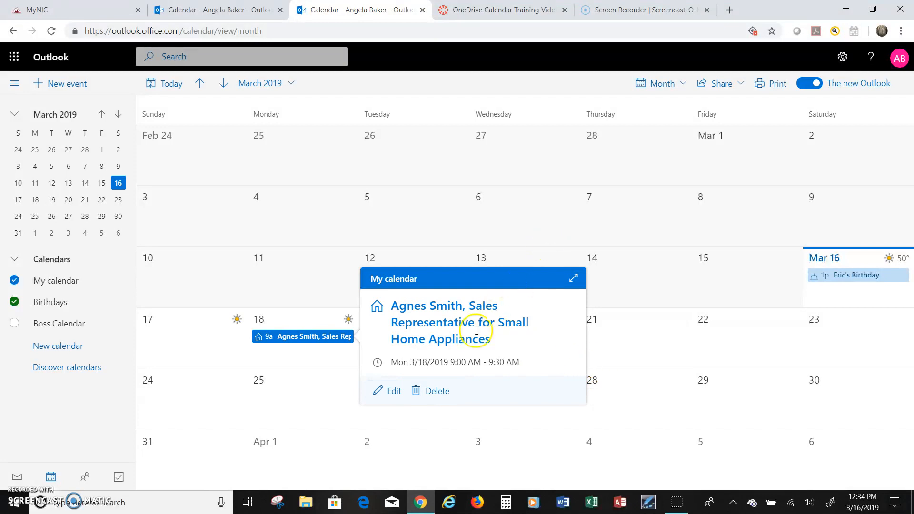
- Save an 11:00–11:30 AM March 20 event titled with the manager's name plus 'Manager of the Eastern Region of Modern Appliances, Inc'
{"action": "left_click", "coordinate": [562, 442]}
{"action": "left_click", "coordinate": [534, 333]}
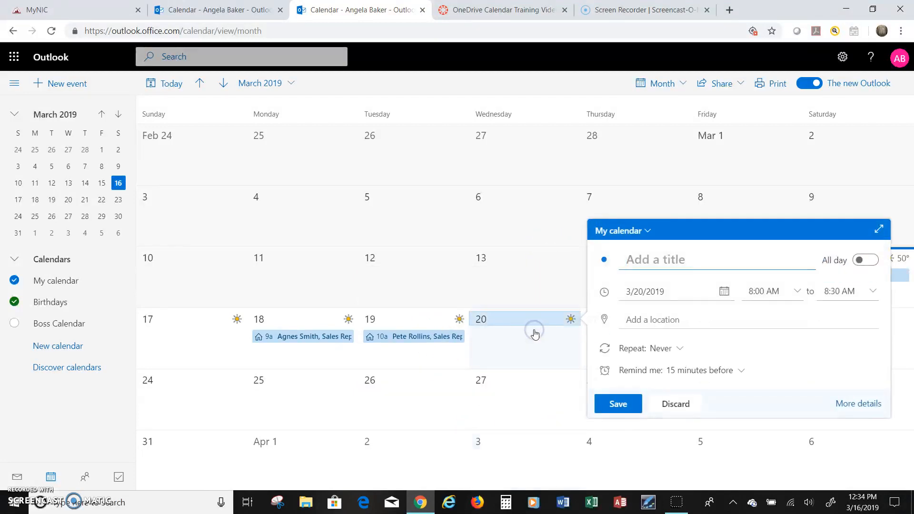
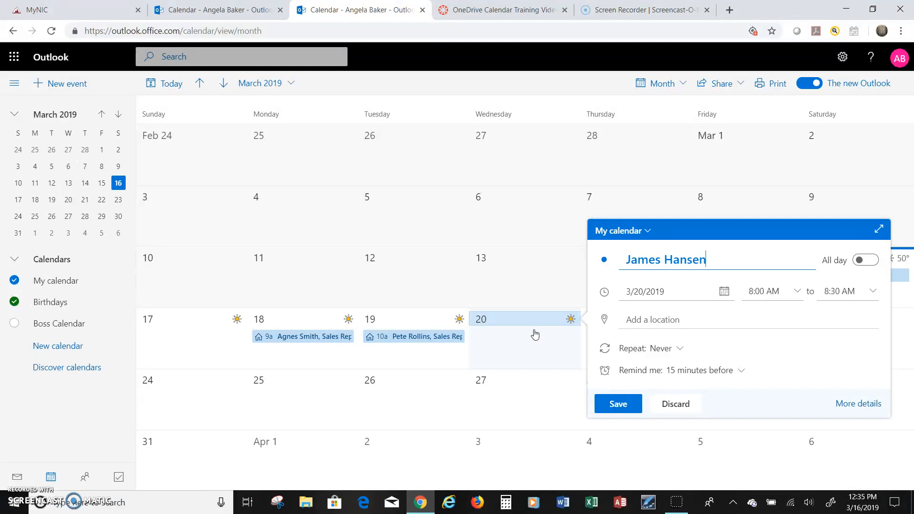
{"action": "type", "text": ", Manager of the Easter"}
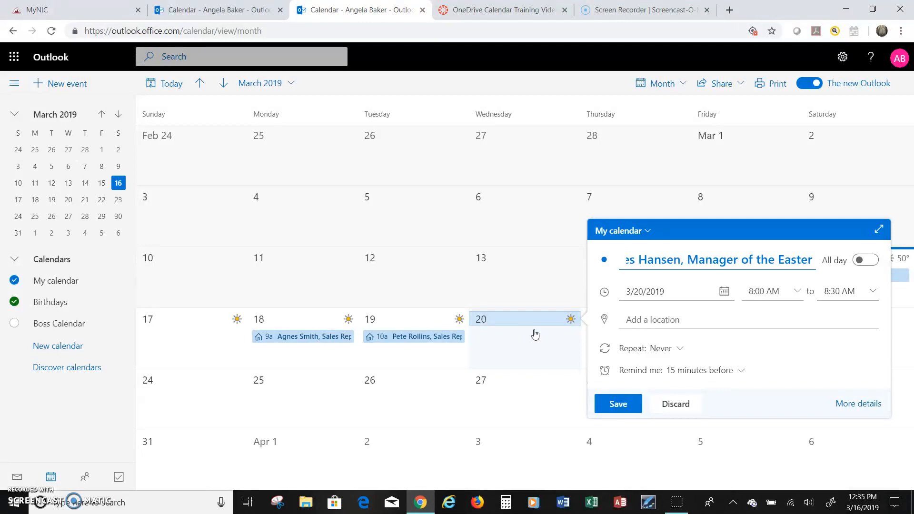
{"action": "type", "text": "n Region of Modern Appliances, Inc"}
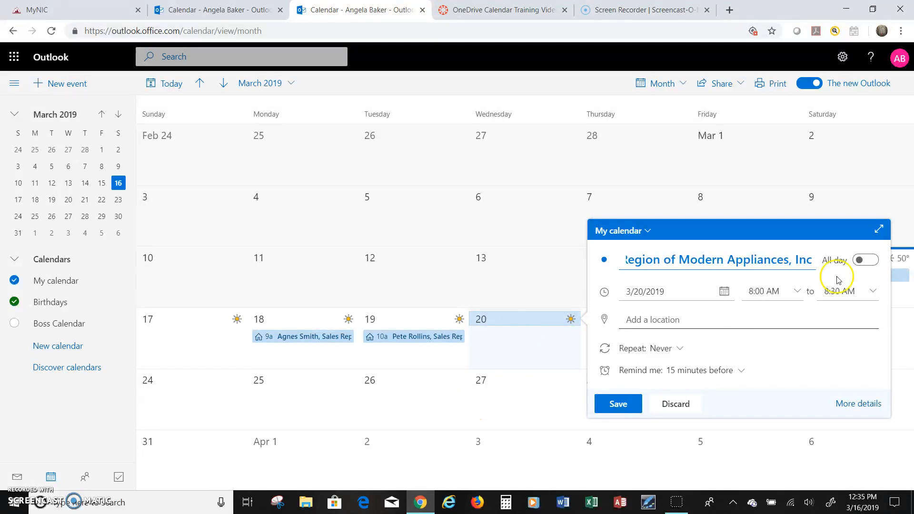
{"action": "left_click", "coordinate": [800, 293]}
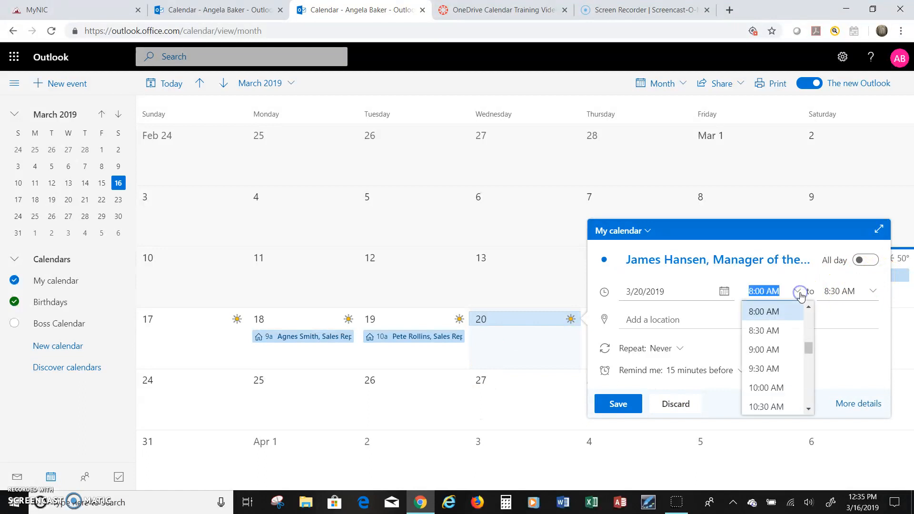
{"action": "left_click", "coordinate": [810, 413]}
{"action": "left_click", "coordinate": [784, 406]}
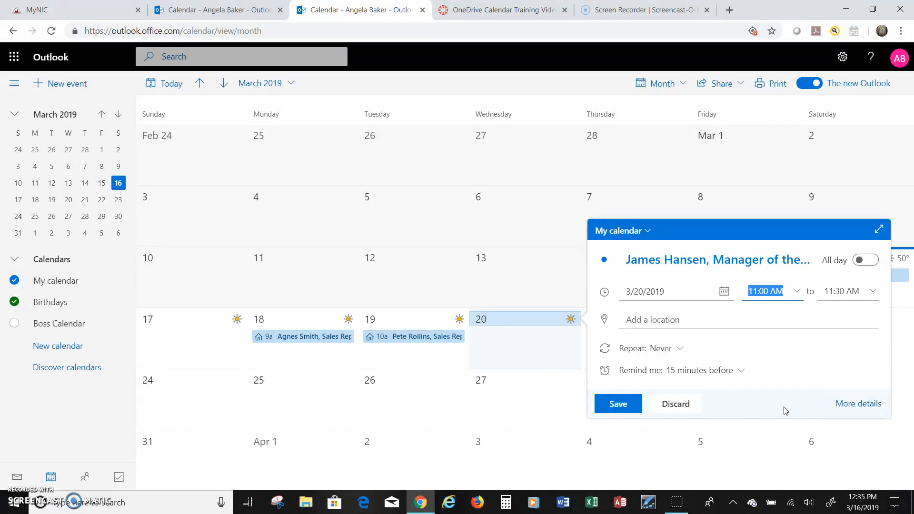
{"action": "left_click", "coordinate": [604, 408]}
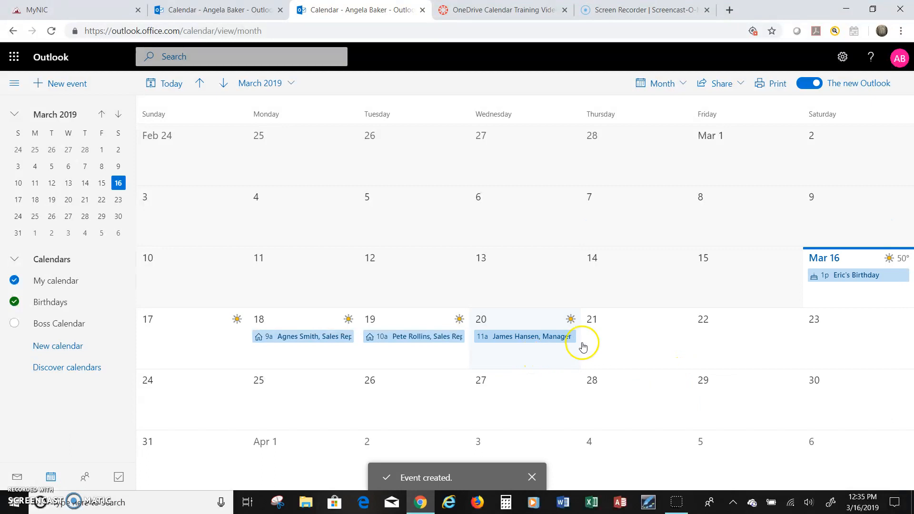
- Save a 'Lunch' event on Thursday, March 21 starting at 12:00 PM
{"action": "left_click", "coordinate": [619, 337]}
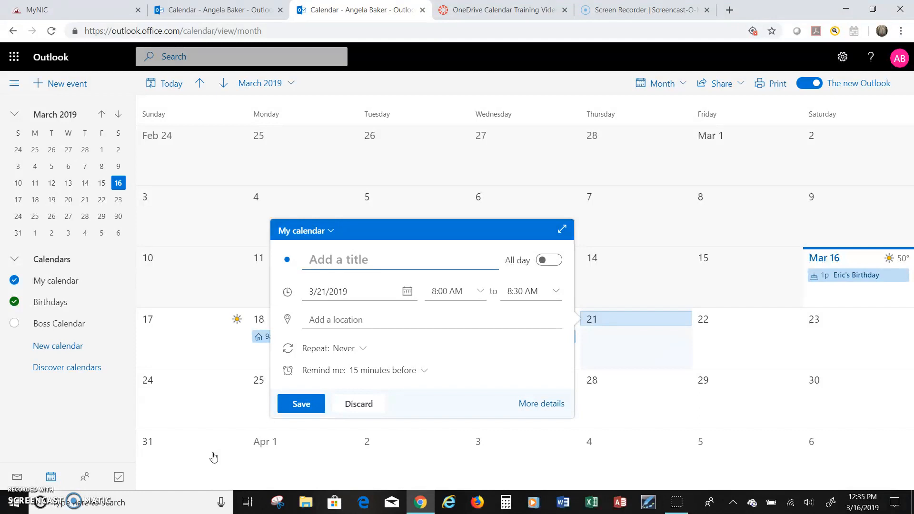
{"action": "type", "text": "Lunch"}
{"action": "left_click", "coordinate": [480, 291]}
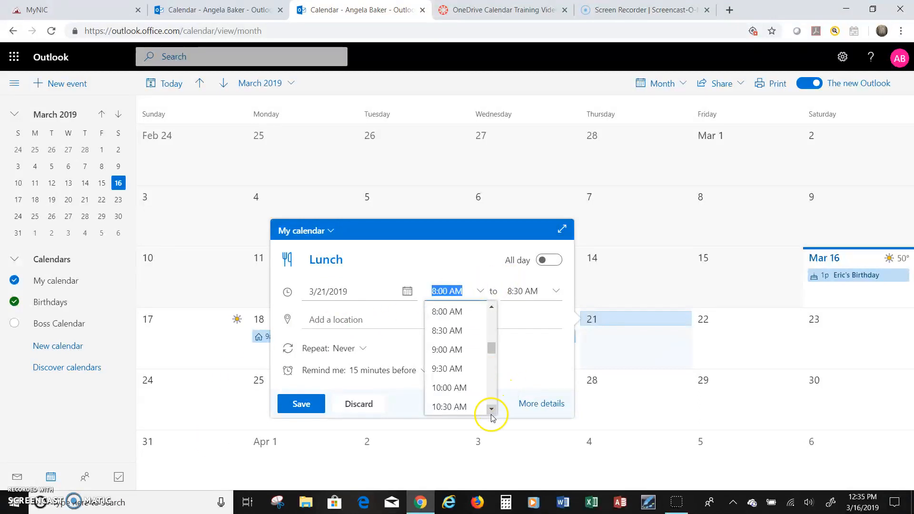
{"action": "scroll", "coordinate": [493, 412], "scroll_direction": "down", "scroll_amount": 4}
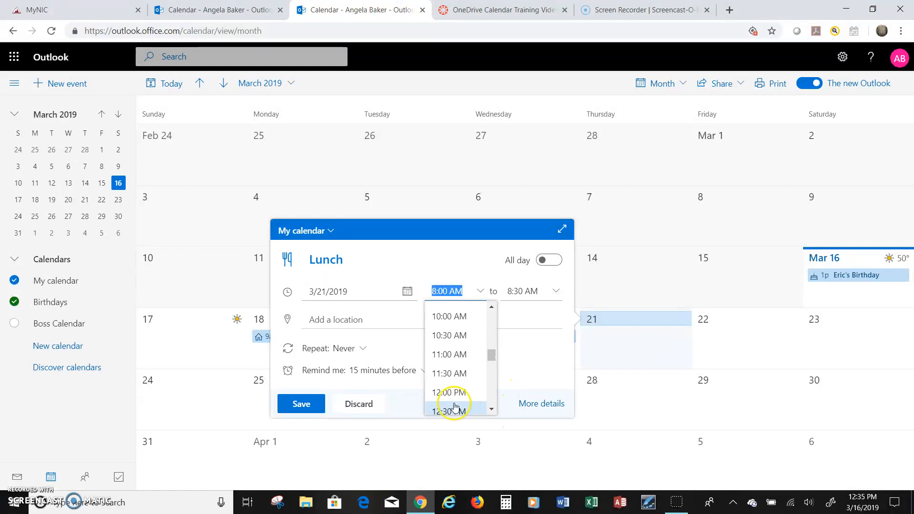
{"action": "left_click", "coordinate": [449, 393]}
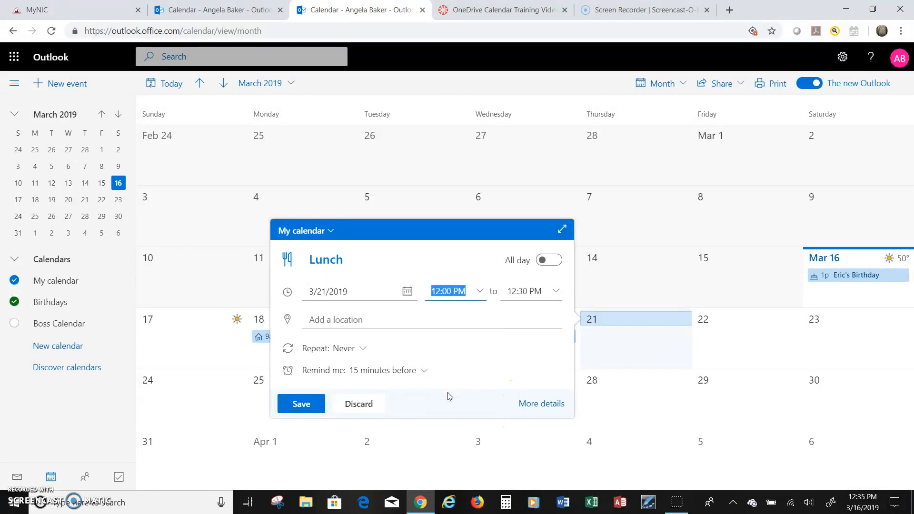
{"action": "left_click", "coordinate": [314, 403]}
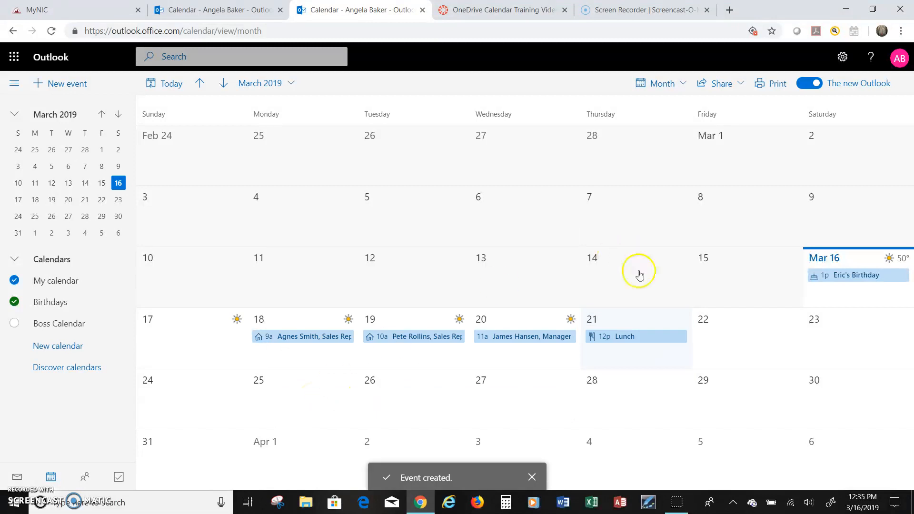
- Title a new March 22 event 'Assistant Vice President of Marketing, Western Region, to review marketing plans for fall'
{"action": "left_click", "coordinate": [707, 330]}
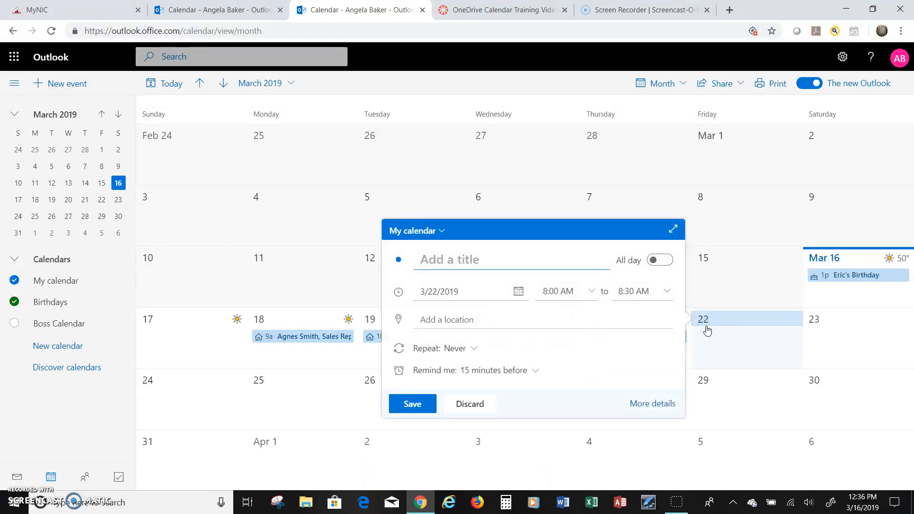
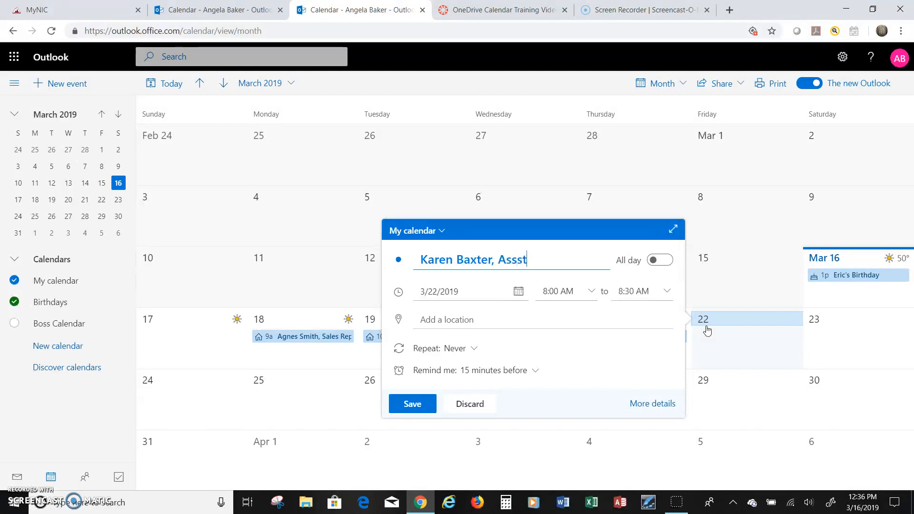
{"action": "type", "text": "istant Vice Prese"}
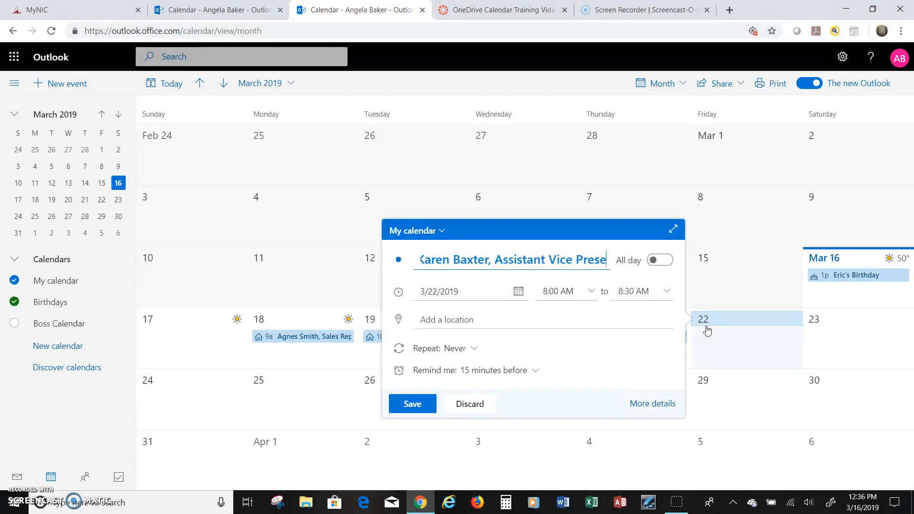
{"action": "type", "text": "ident"}
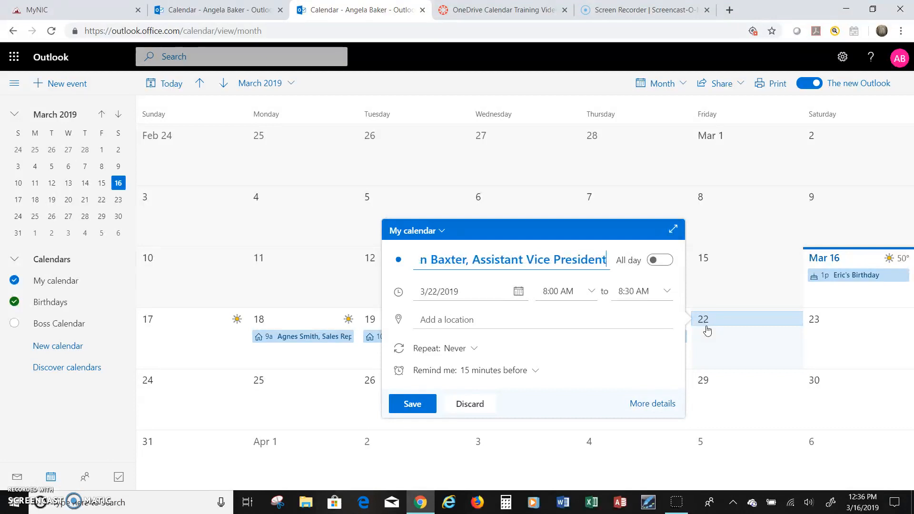
{"action": "type", "text": " of Mark"}
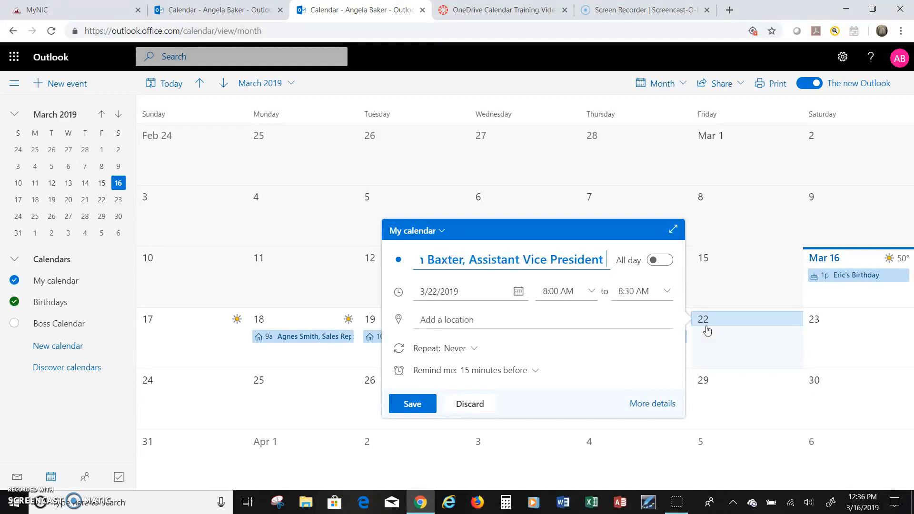
{"action": "type", "text": "et"}
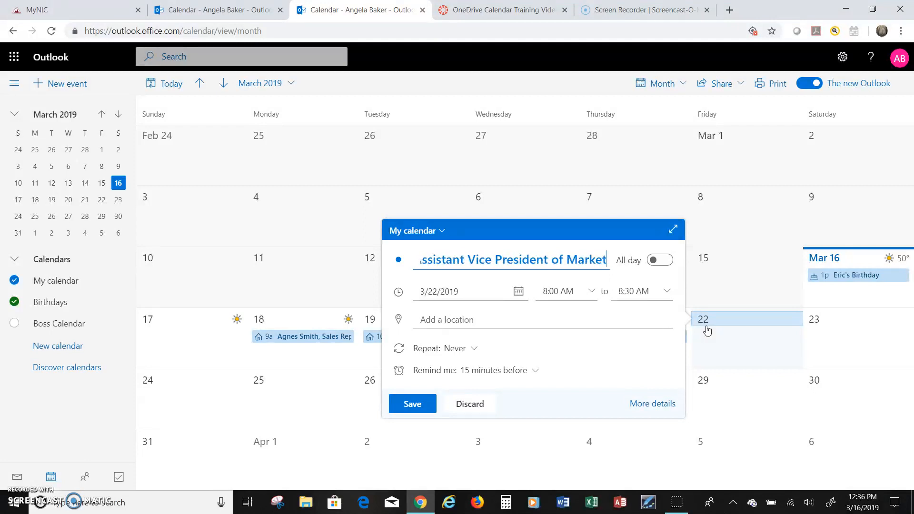
{"action": "type", "text": "ing, Western"}
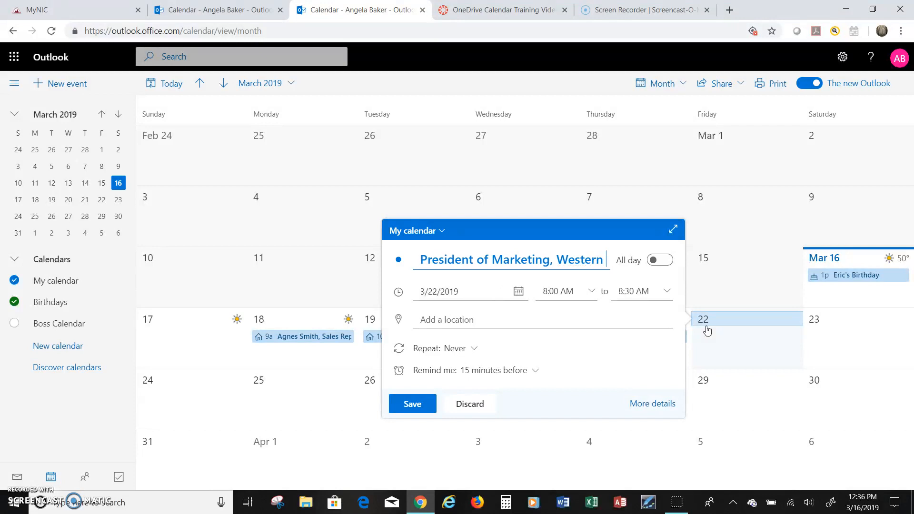
{"action": "type", "text": " Region, to v"}
{"action": "key", "text": "BackSpace"}
{"action": "type", "text": "review mark"}
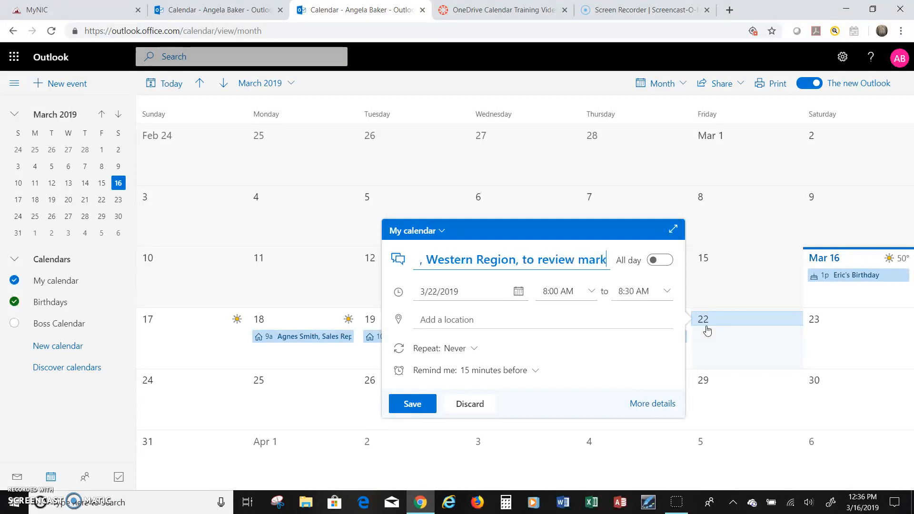
{"action": "type", "text": "eting plans for fall"}
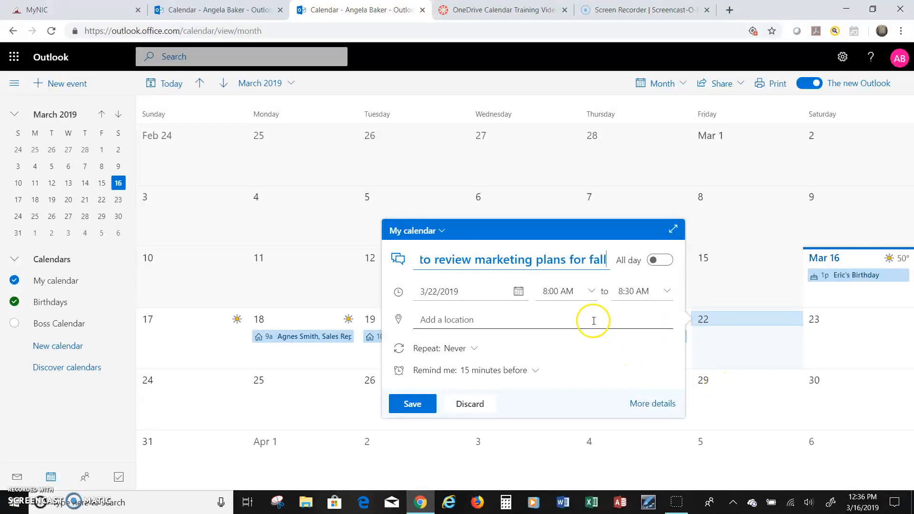
- Set the March 22 meeting to run 3:00–4:00 PM and save it
{"action": "left_click", "coordinate": [593, 293]}
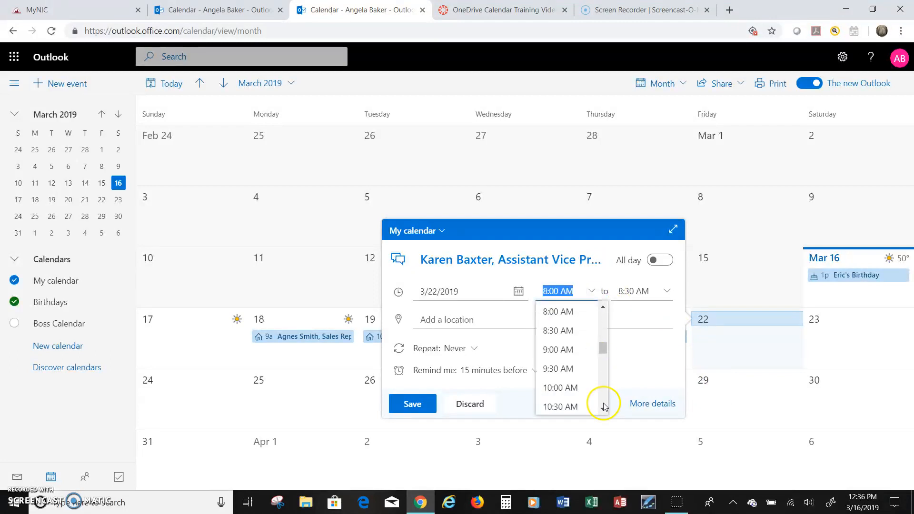
{"action": "left_click", "coordinate": [604, 409]}
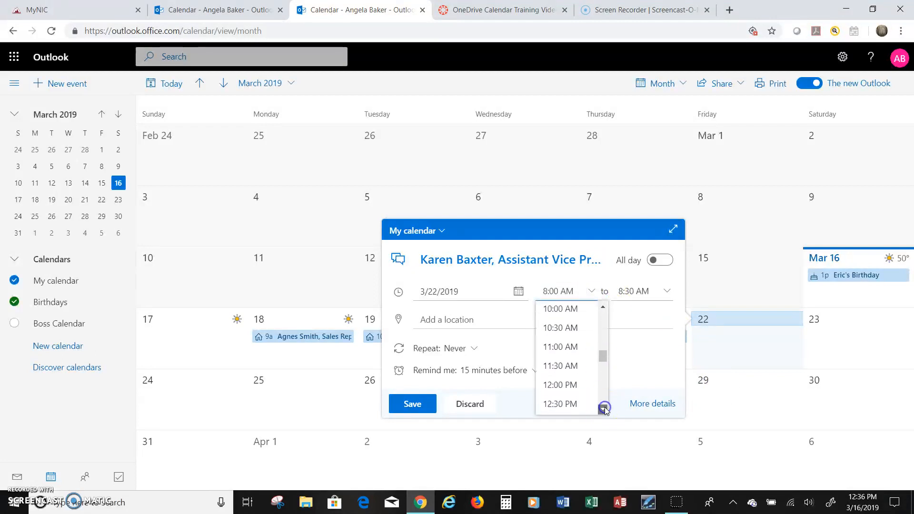
{"action": "left_click", "coordinate": [605, 408]}
{"action": "left_click", "coordinate": [605, 408]}
{"action": "left_click", "coordinate": [604, 408]}
{"action": "left_click", "coordinate": [605, 408]}
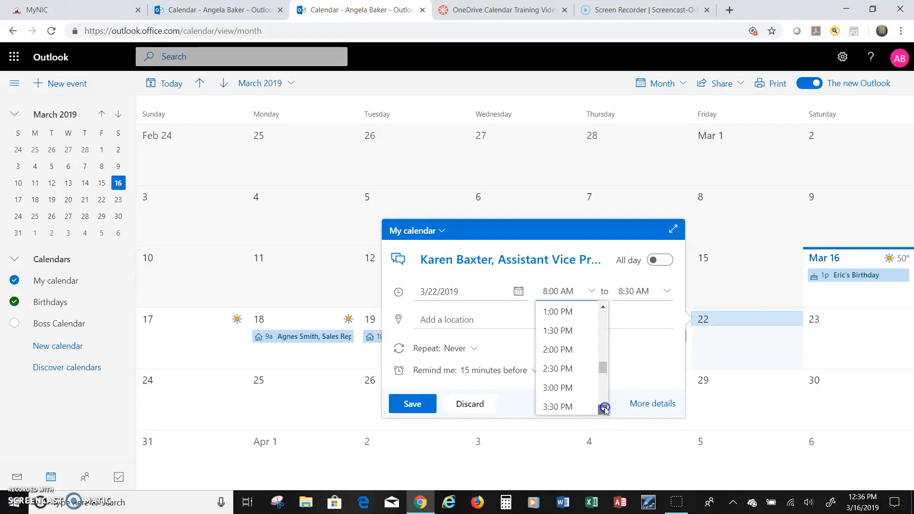
{"action": "left_click", "coordinate": [571, 389]}
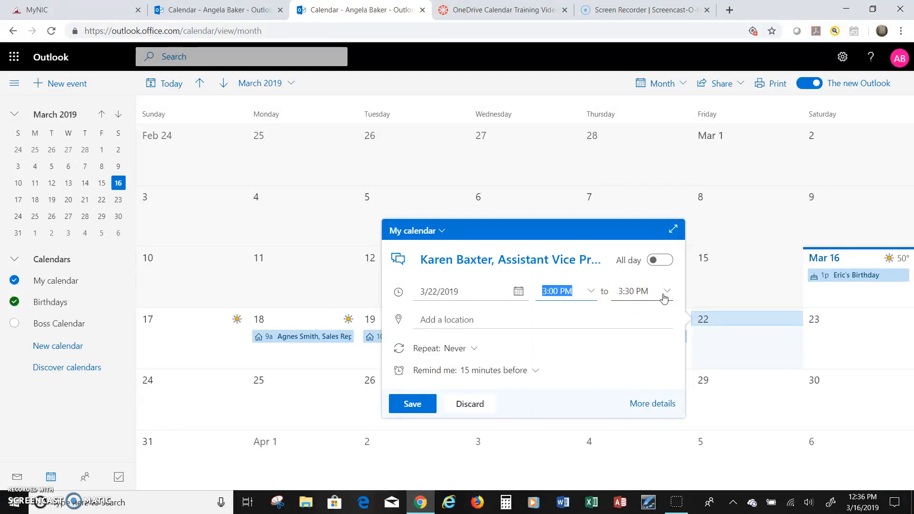
{"action": "left_click", "coordinate": [665, 296]}
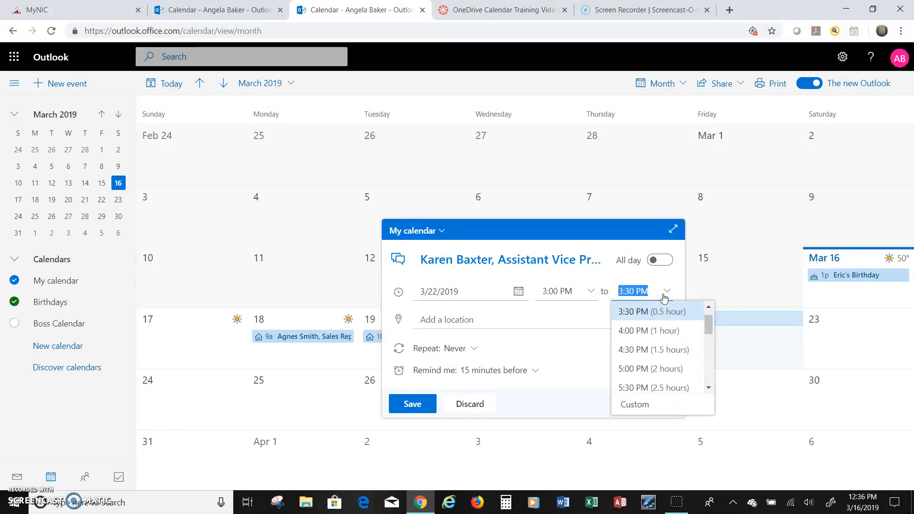
{"action": "left_click", "coordinate": [642, 330]}
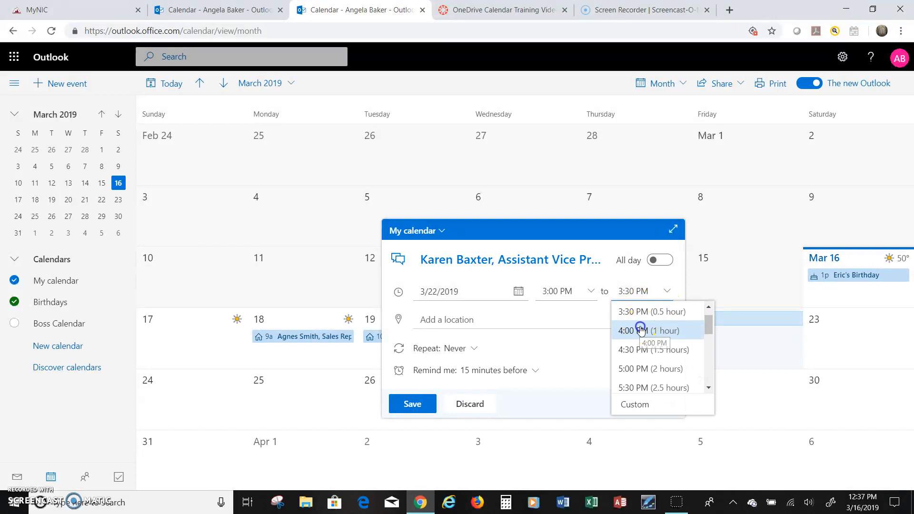
{"action": "left_click", "coordinate": [425, 403]}
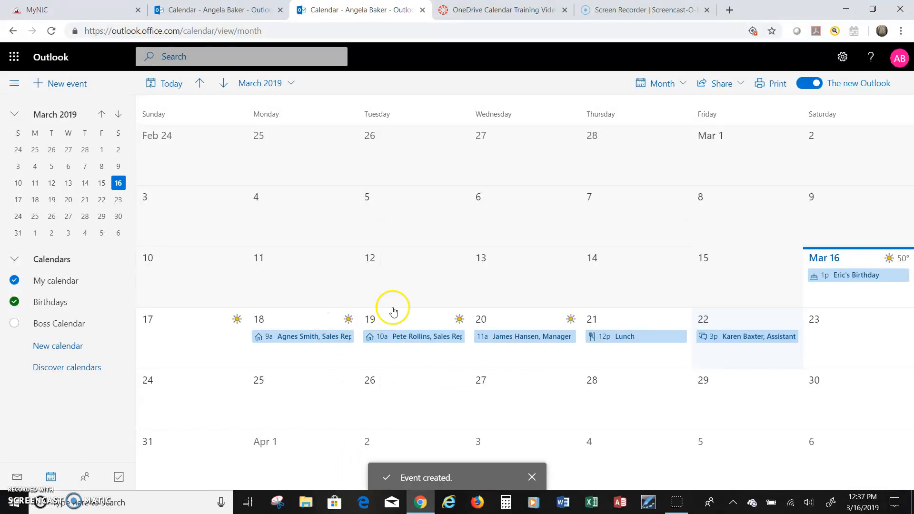
- Toggle My calendar off and back on, then switch on the Boss Calendar
{"action": "left_click", "coordinate": [15, 282]}
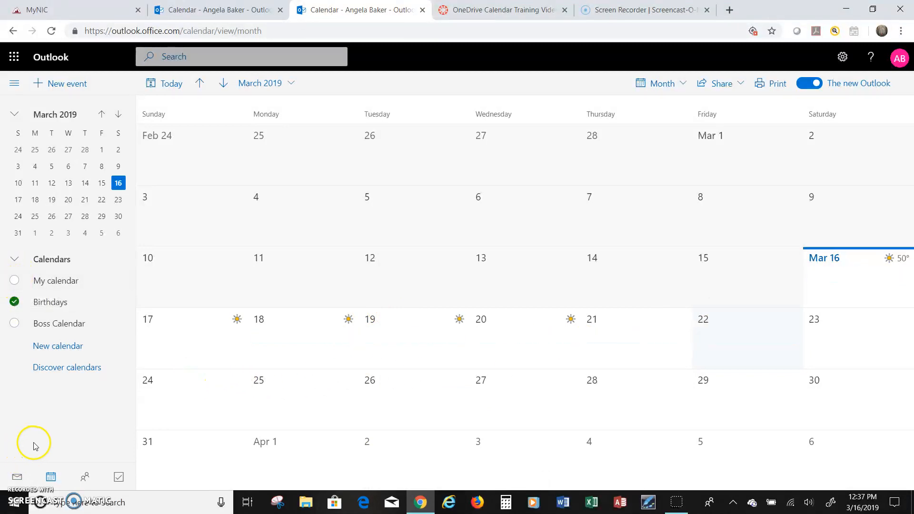
{"action": "left_click", "coordinate": [49, 285]}
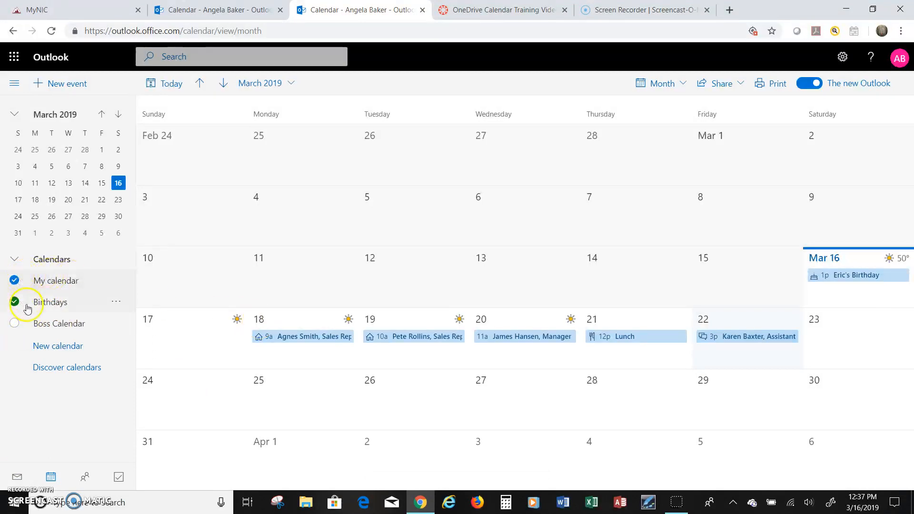
{"action": "left_click", "coordinate": [65, 324]}
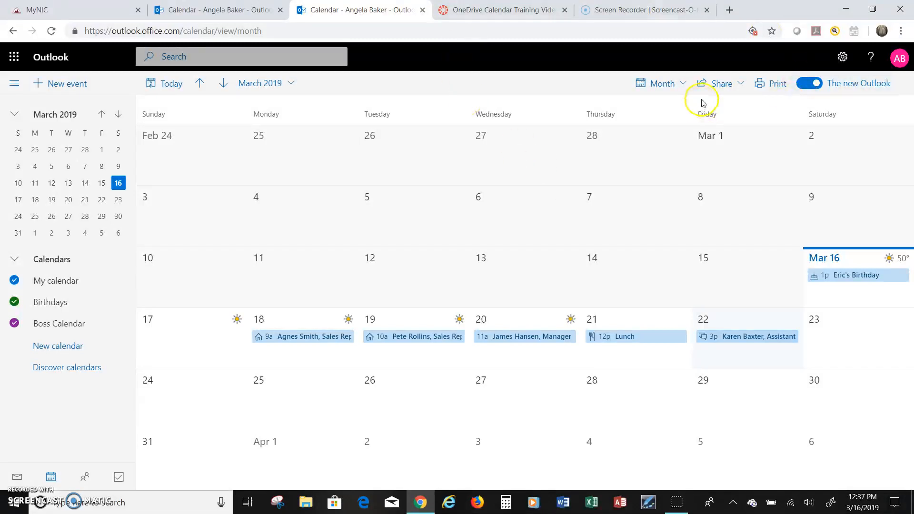
{"action": "left_click", "coordinate": [718, 88]}
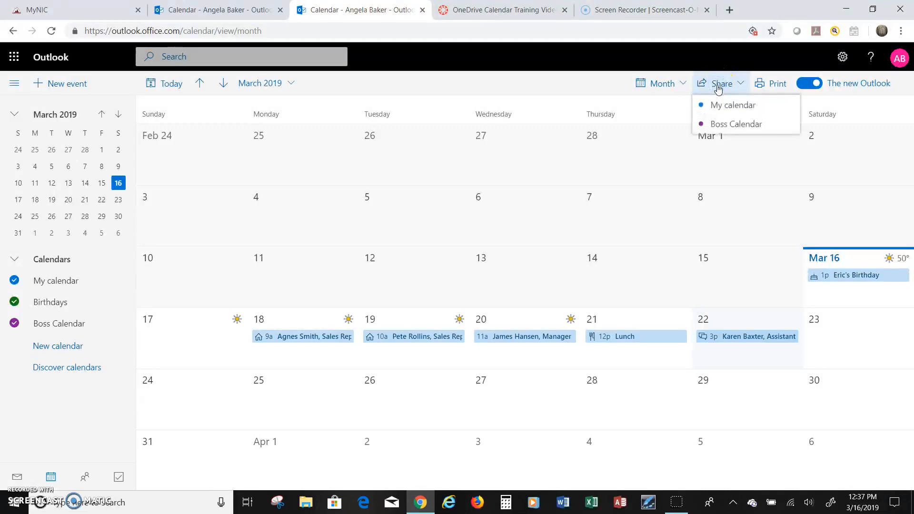
{"action": "left_click", "coordinate": [719, 125]}
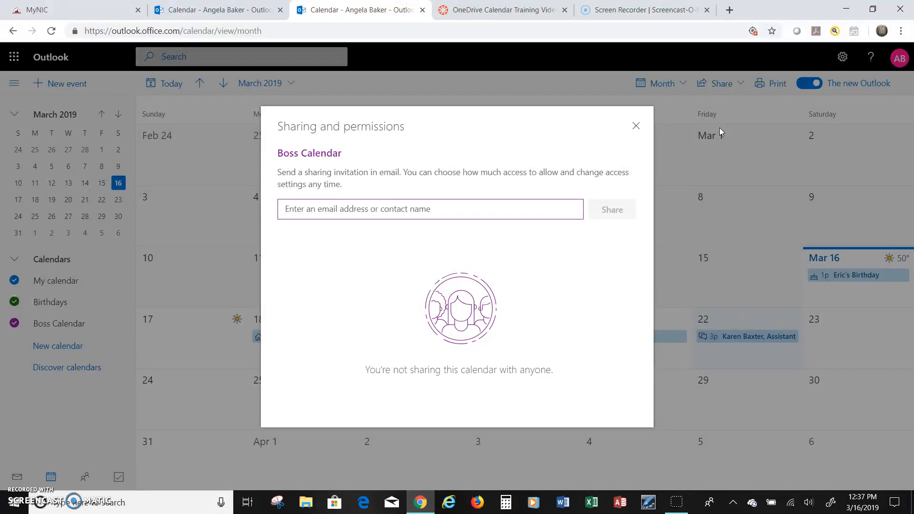
{"action": "type", "text": "Ad"}
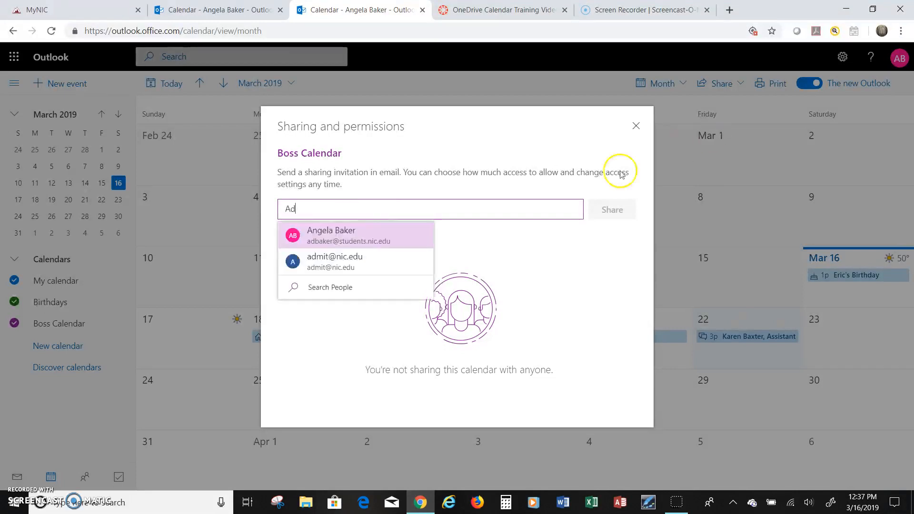
{"action": "left_click", "coordinate": [428, 233]}
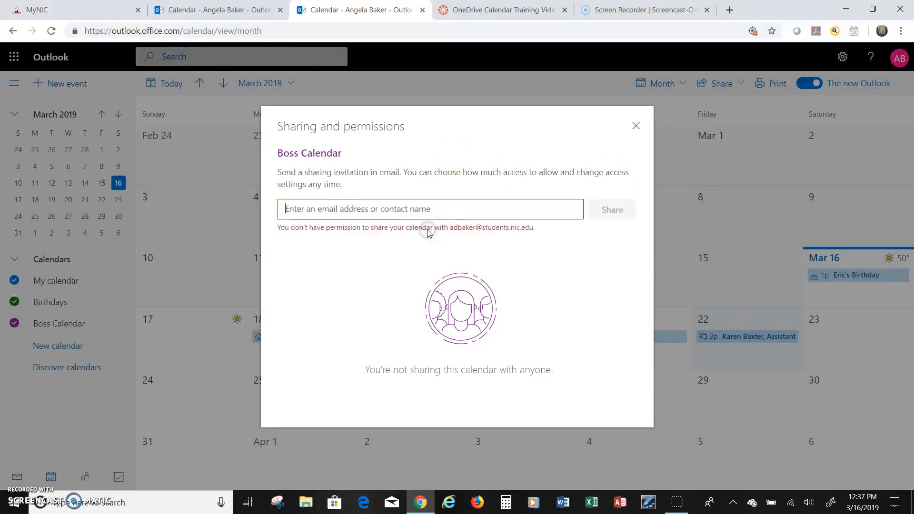
{"action": "left_click", "coordinate": [380, 215]}
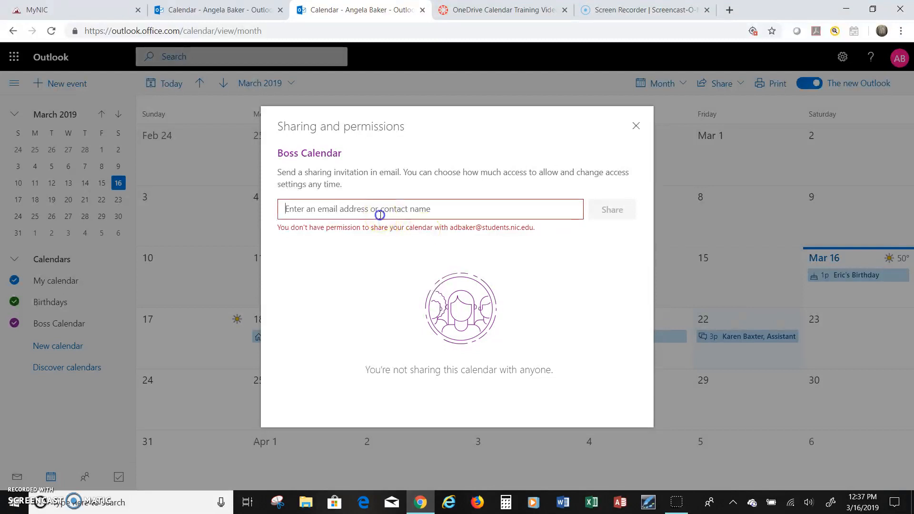
{"action": "type", "text": "f"}
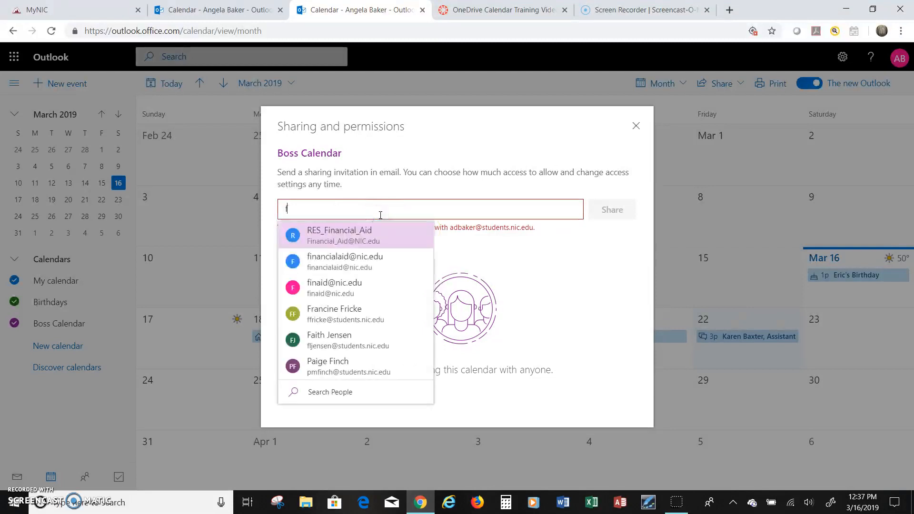
{"action": "key", "text": "BackSpace"}
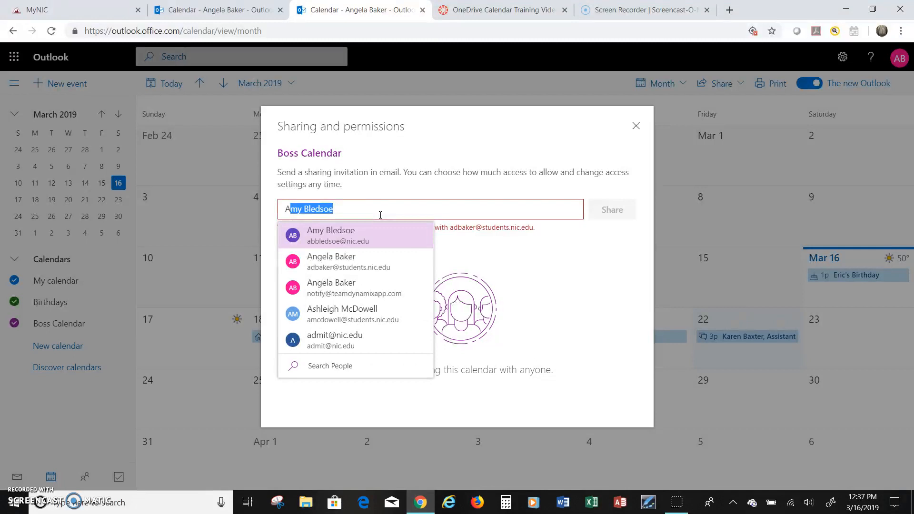
{"action": "left_click", "coordinate": [353, 270]}
{"action": "left_click", "coordinate": [353, 270]}
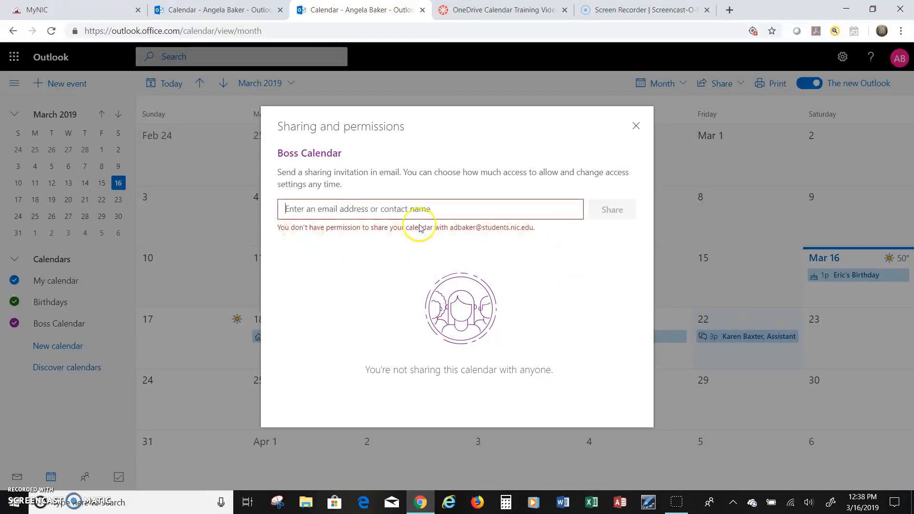
{"action": "left_click", "coordinate": [636, 127]}
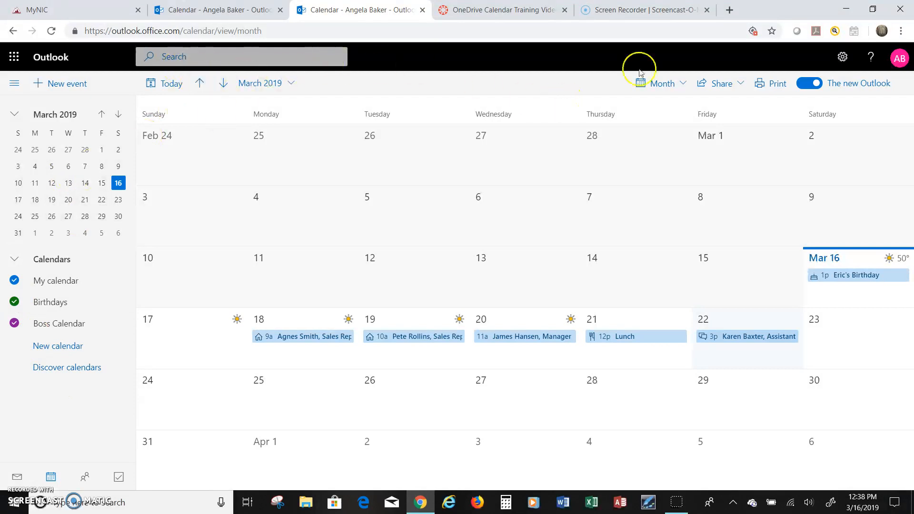
- Leave the calendar views list and switch to Tasks to see the flagged Homework item
{"action": "left_click", "coordinate": [677, 90]}
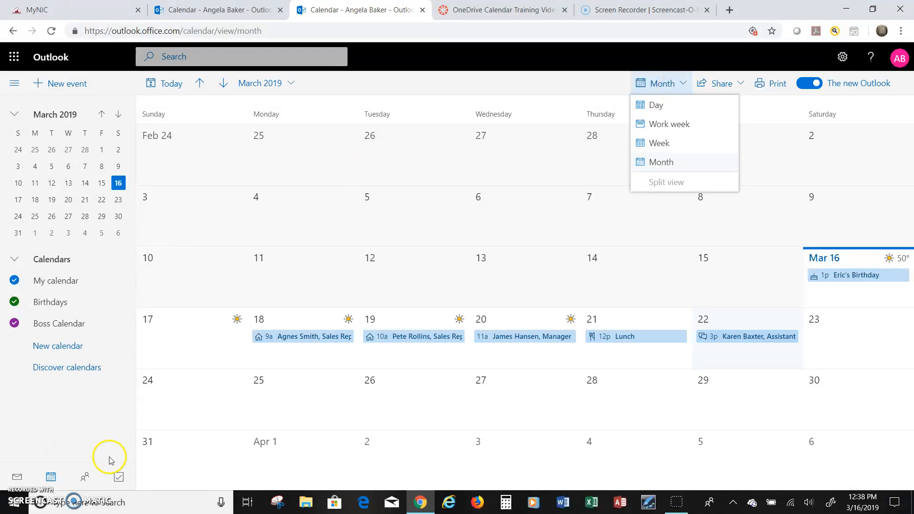
{"action": "left_click", "coordinate": [117, 479]}
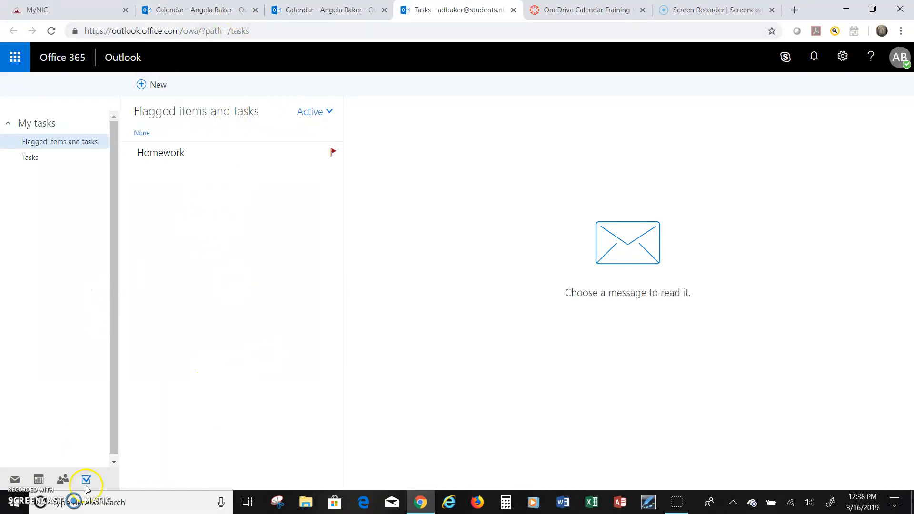
- Collapse the My tasks group in Tasks, then return to the March 2019 calendar month view
{"action": "left_click", "coordinate": [87, 481]}
{"action": "left_click", "coordinate": [20, 124]}
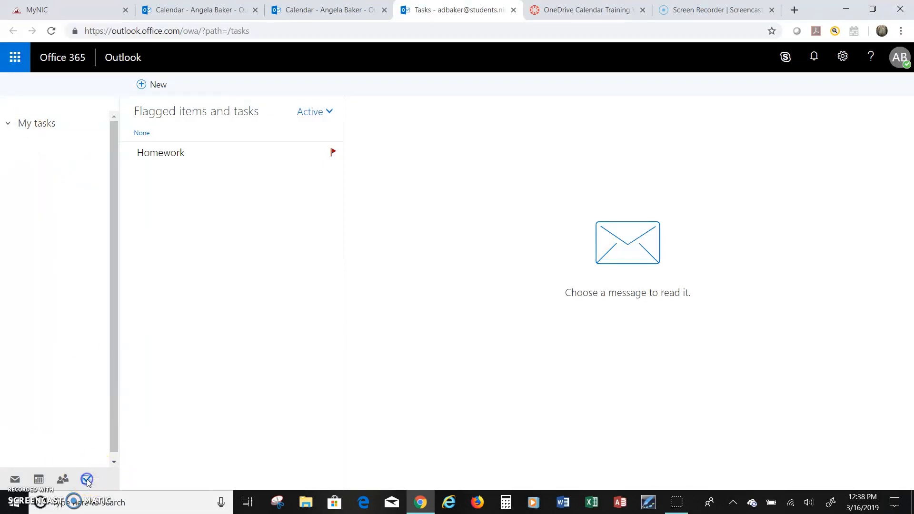
{"action": "left_click", "coordinate": [40, 480]}
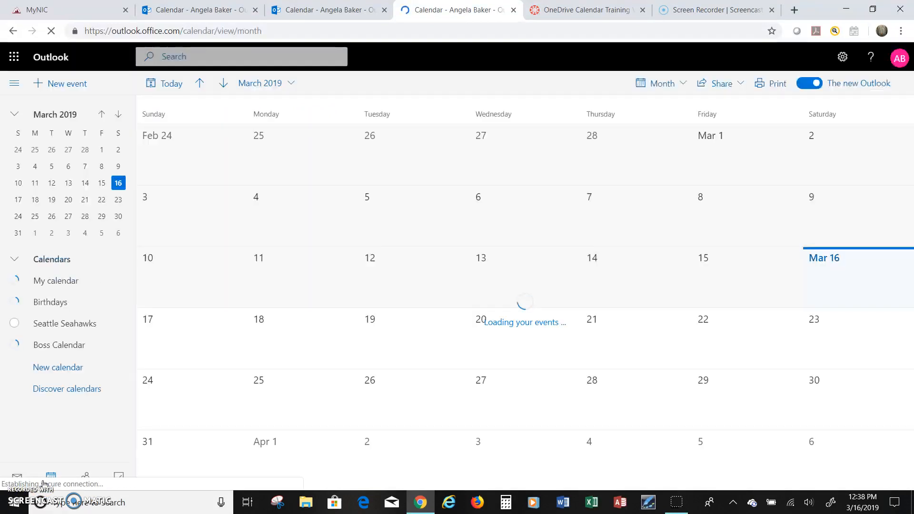